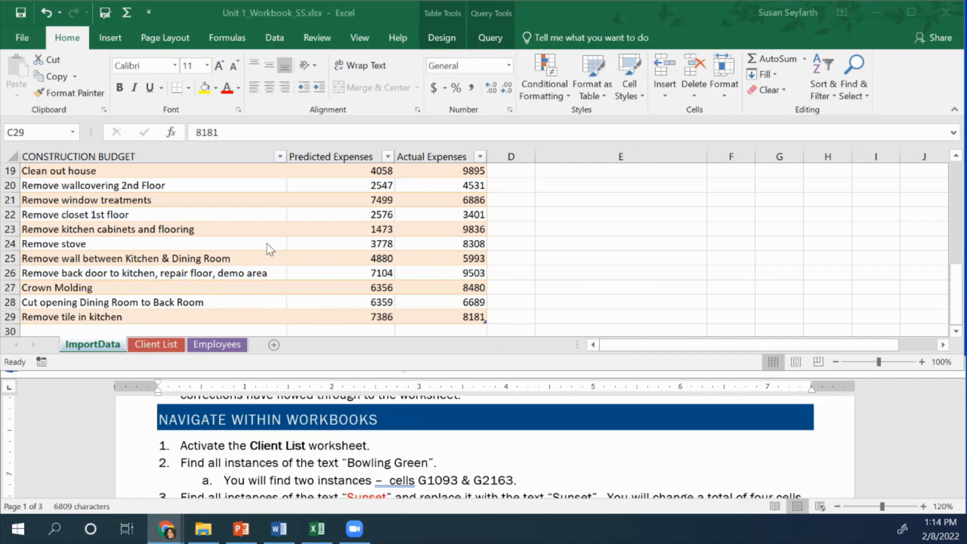
# Activate the Client List worksheet and select cell A2
pyautogui.click(291, 213)
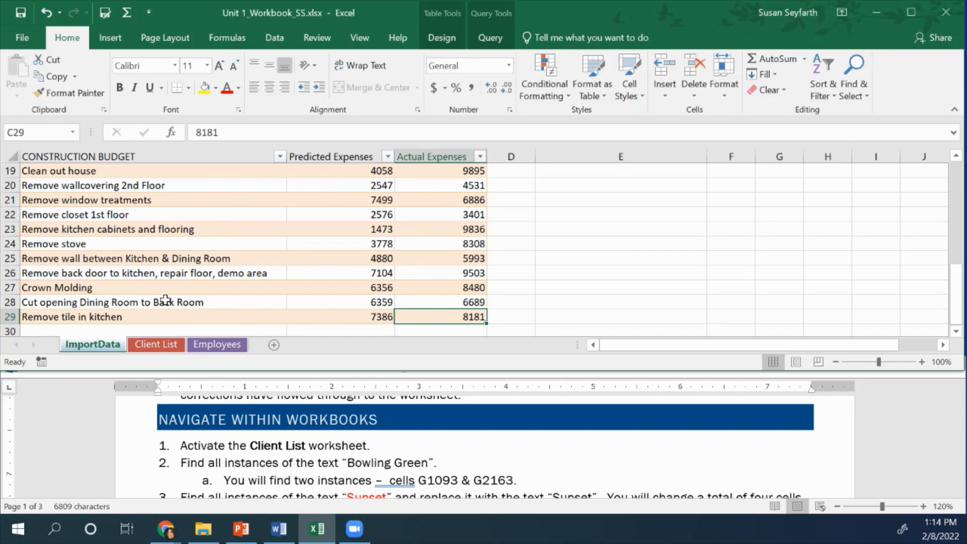
pyautogui.click(164, 346)
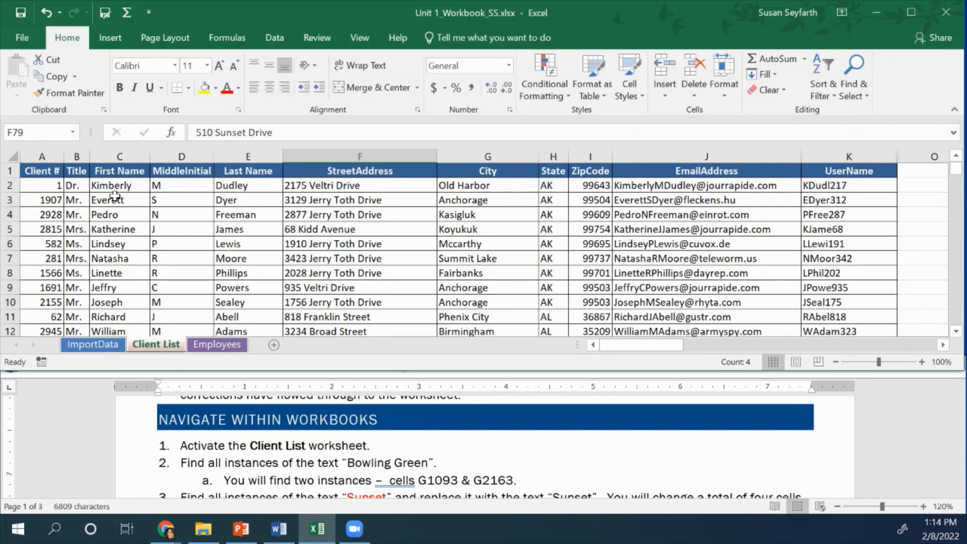
pyautogui.click(49, 187)
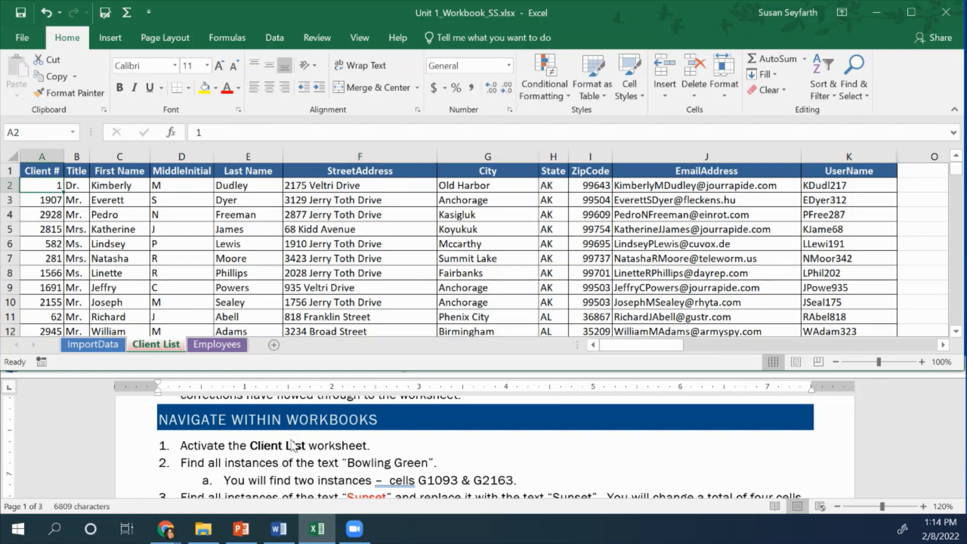
# Find all instances of "Bowling Green" on the Client List sheet and go to the match in cell G2163
pyautogui.scroll(-1, 295, 471)
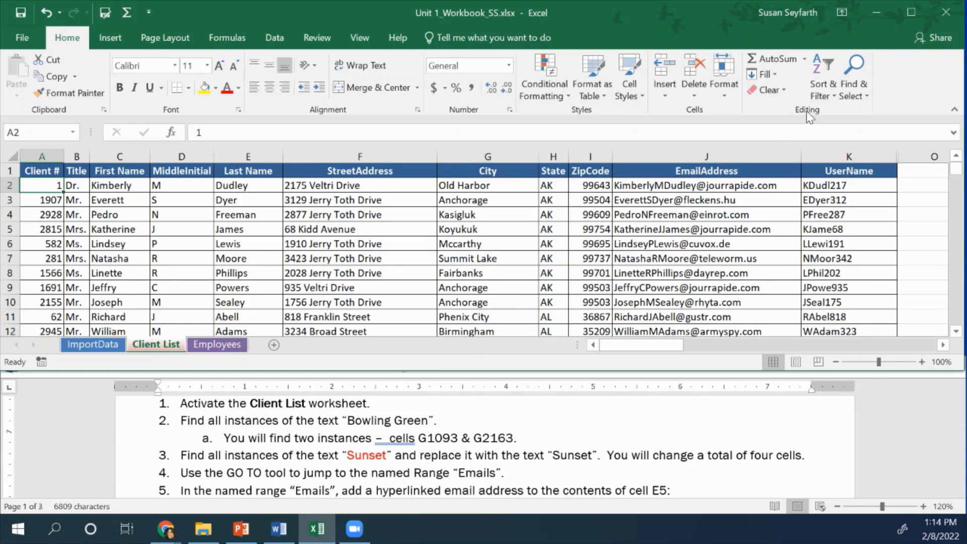
pyautogui.click(856, 97)
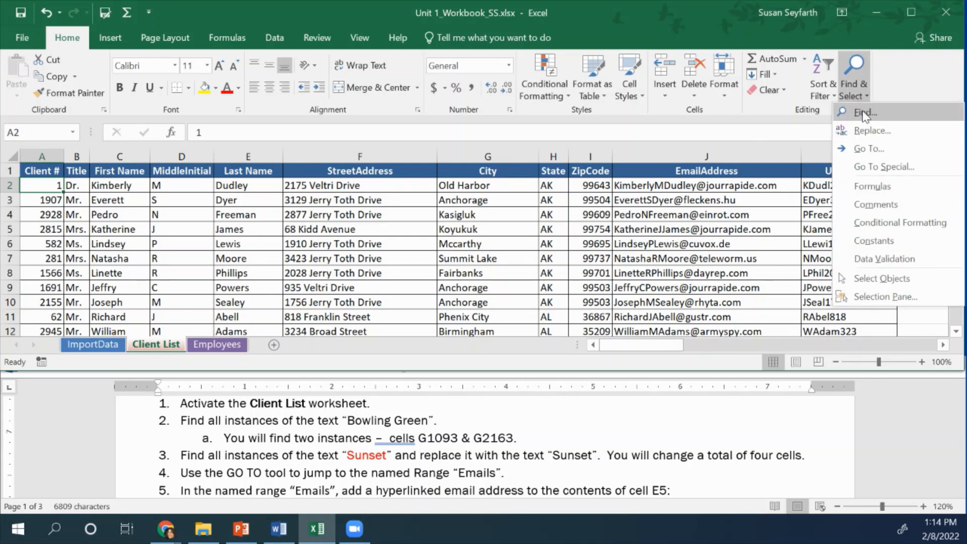
pyautogui.click(865, 116)
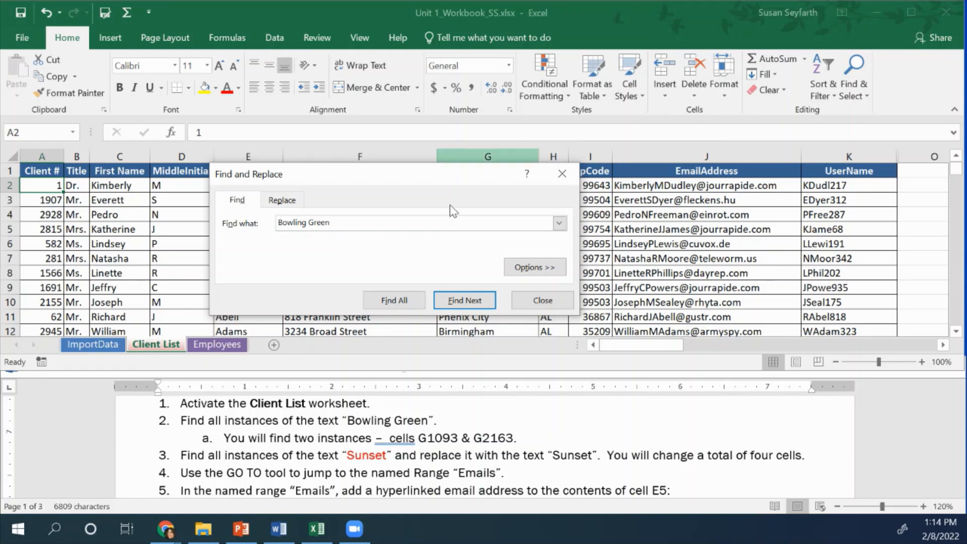
pyautogui.click(395, 301)
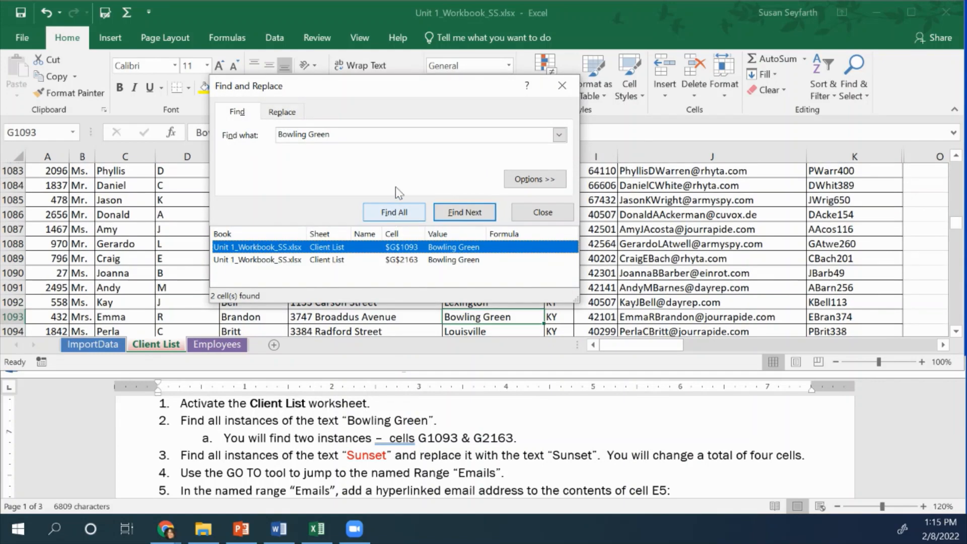
pyautogui.moveTo(395, 91); pyautogui.dragTo(381, 56)
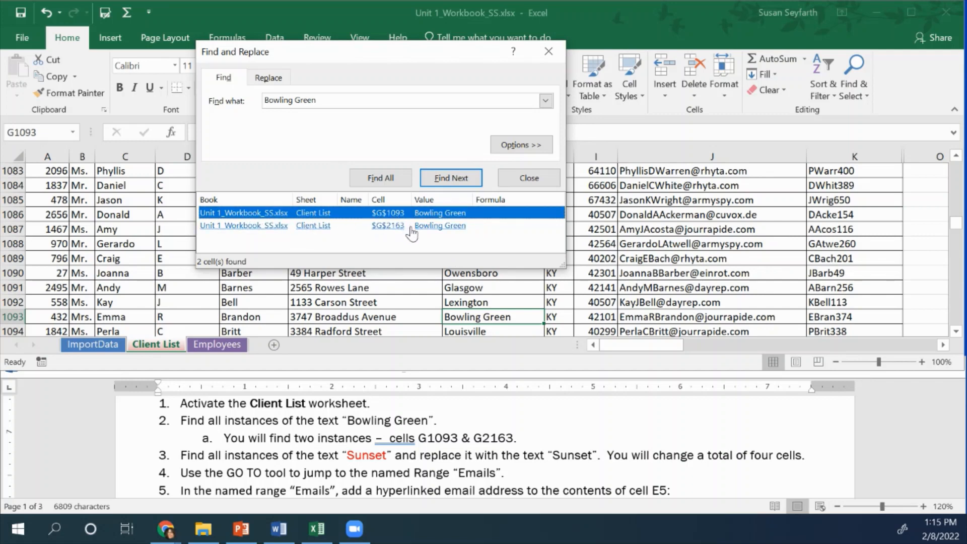
pyautogui.click(348, 226)
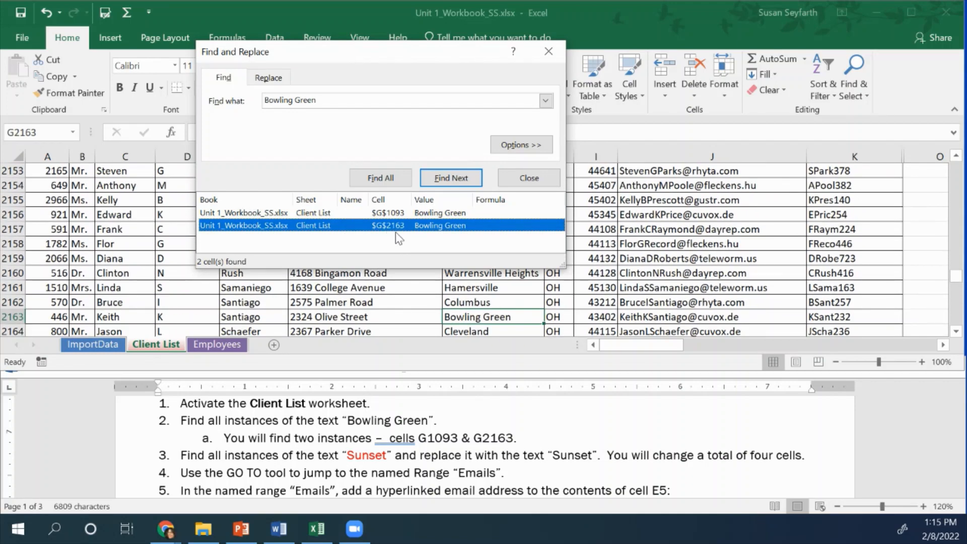
pyautogui.click(549, 182)
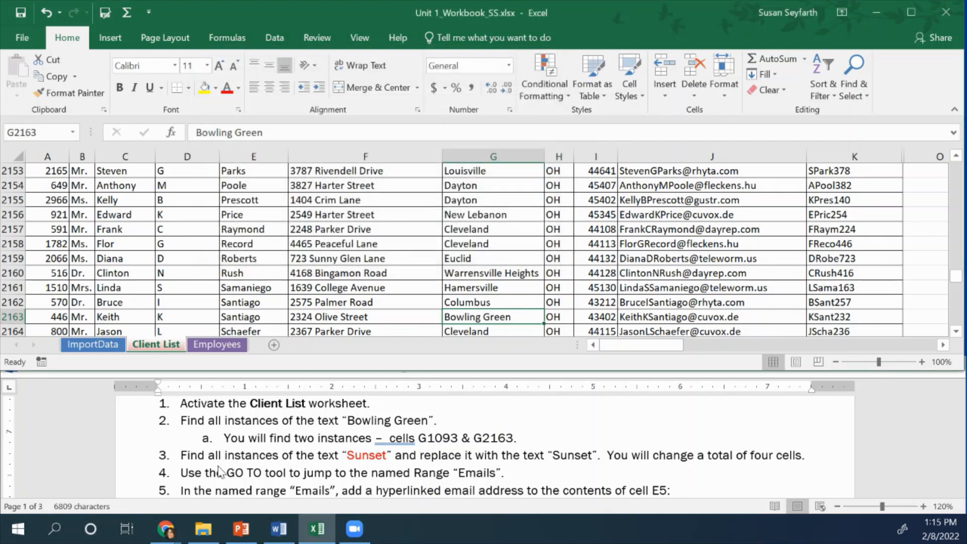
# Set up a Replace search for the text "Sunset" and show the extended find-and-replace options
pyautogui.scroll(-1, 184, 468)
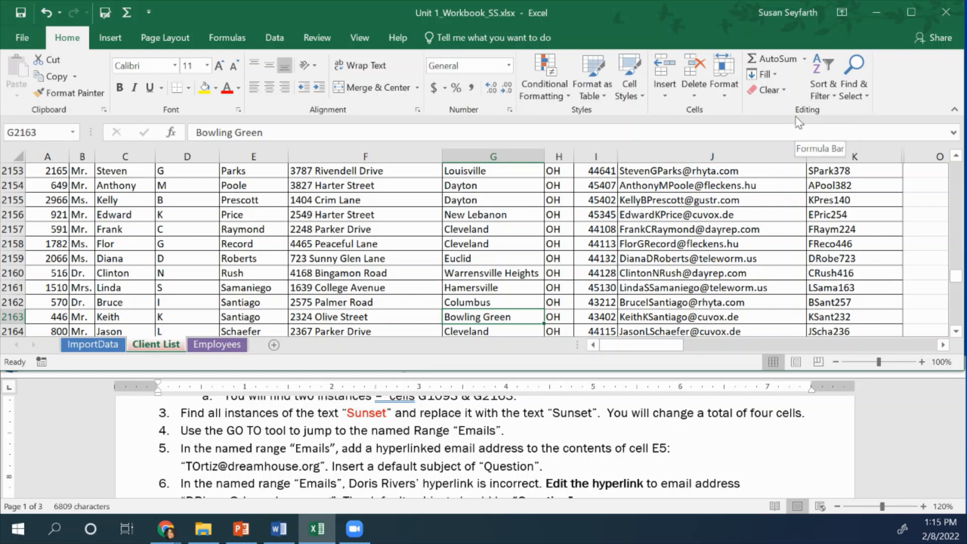
pyautogui.click(862, 96)
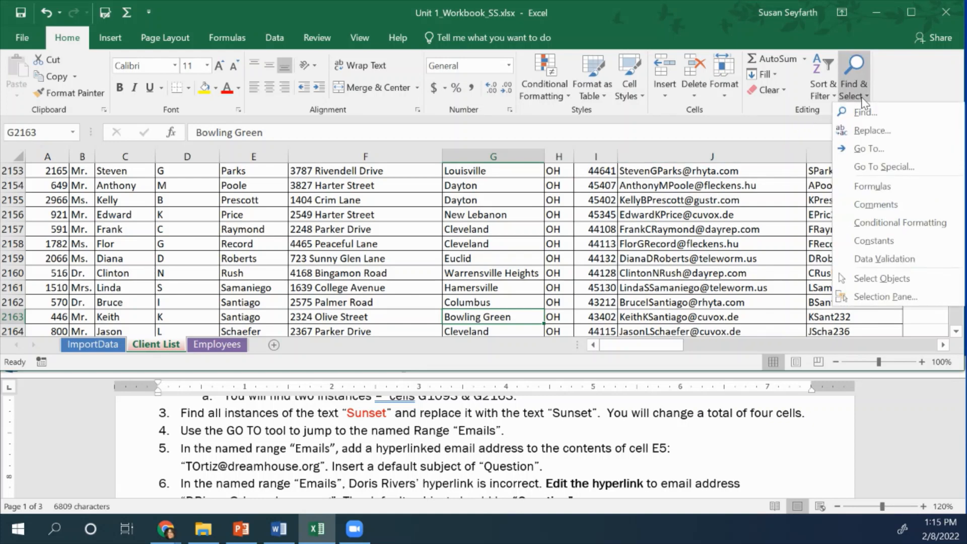
pyautogui.click(873, 132)
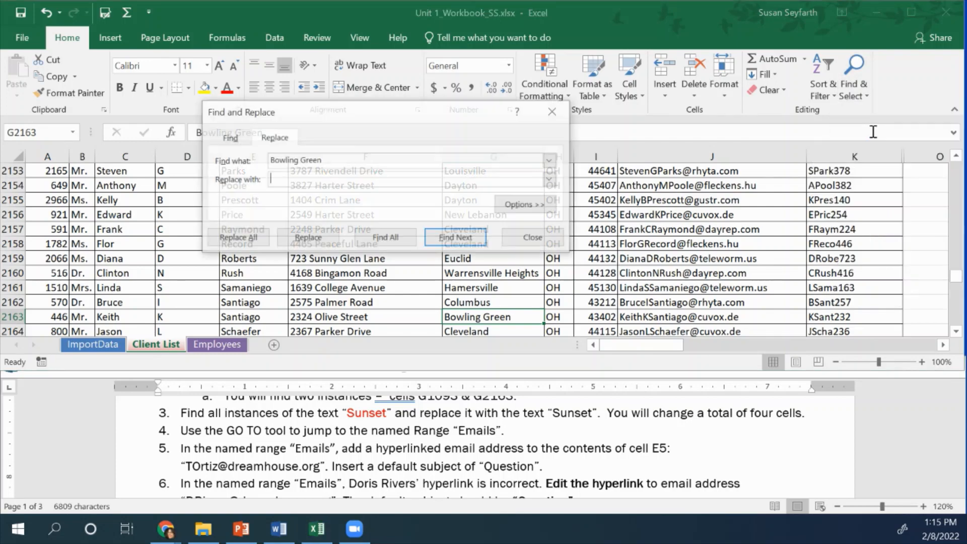
pyautogui.moveTo(329, 117); pyautogui.dragTo(404, 117)
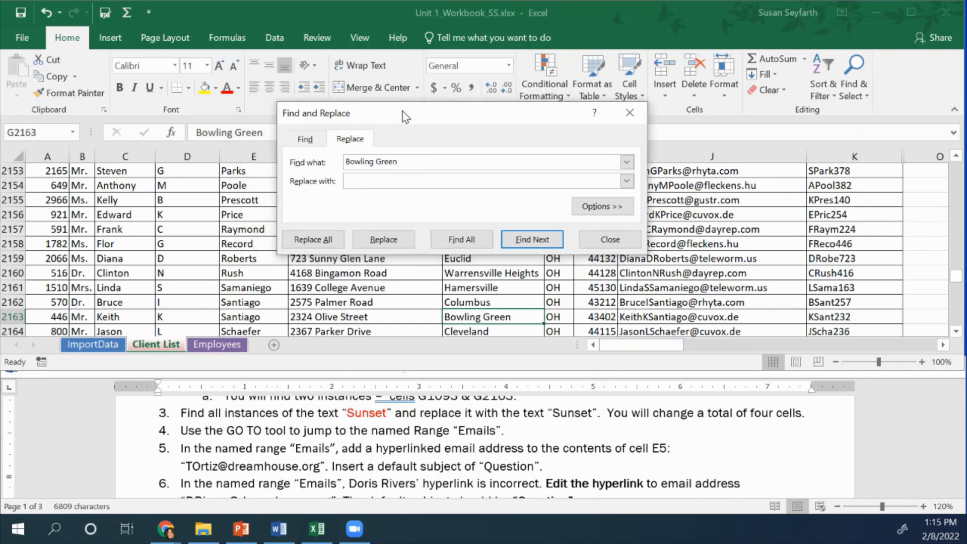
pyautogui.click(305, 141)
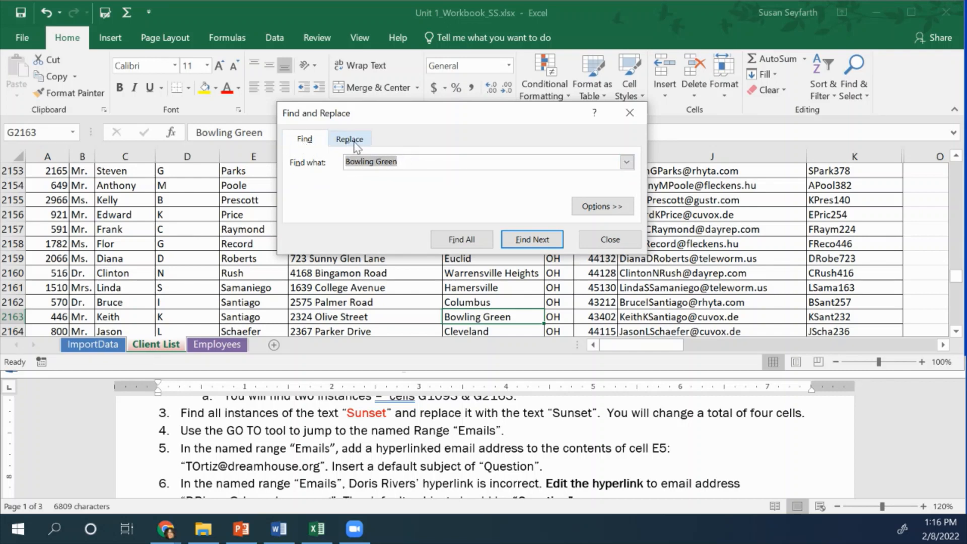
pyautogui.press('BackSpace')
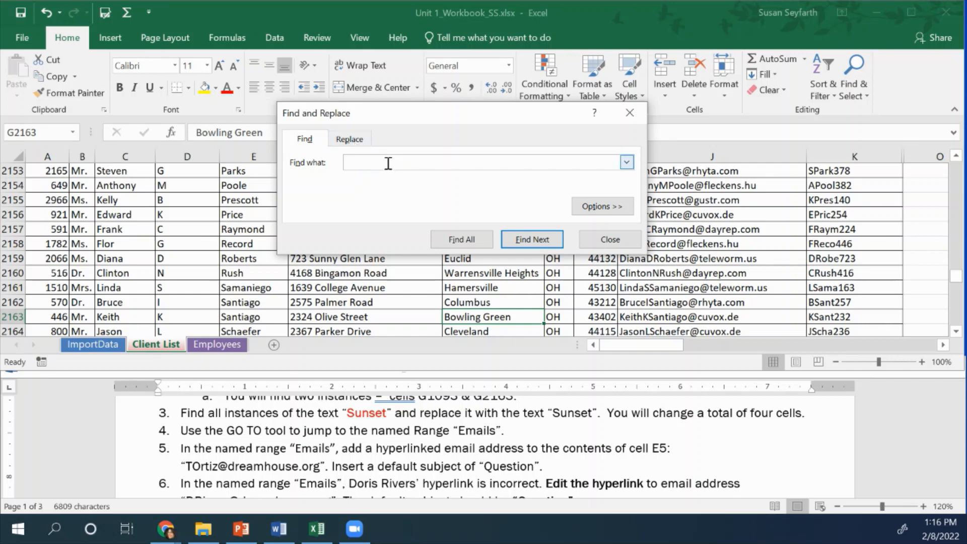
pyautogui.click(359, 141)
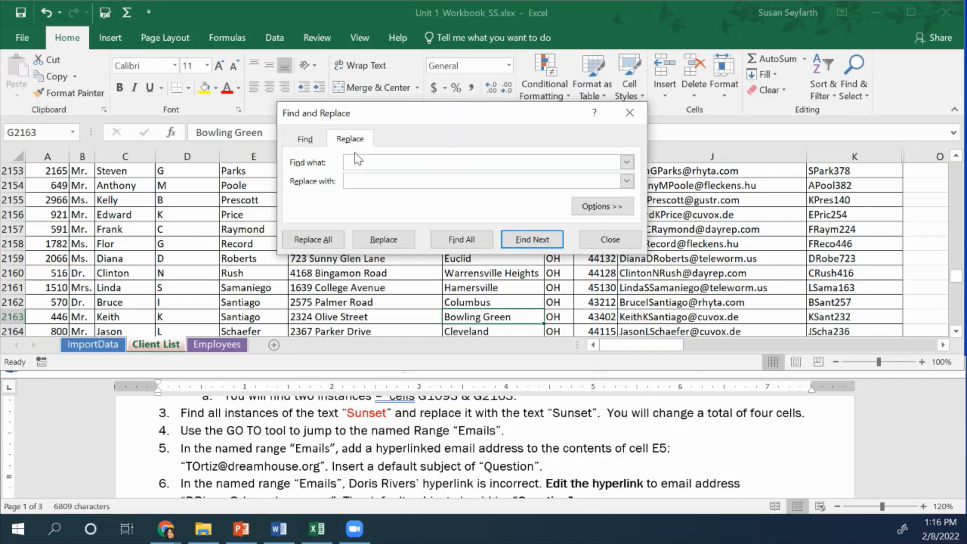
pyautogui.click(404, 164)
pyautogui.click(604, 207)
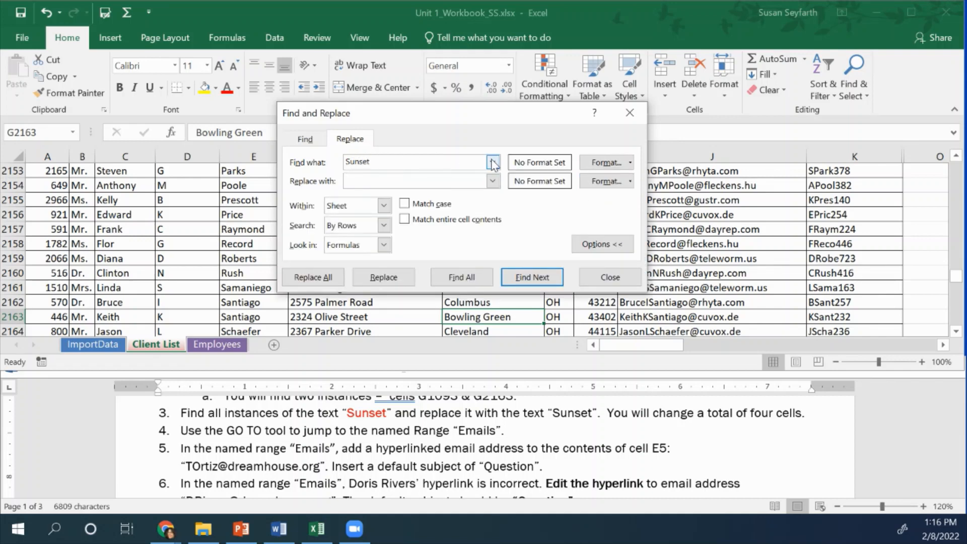
# Restrict the search for "Sunset" to text with the standard red font color
pyautogui.click(604, 161)
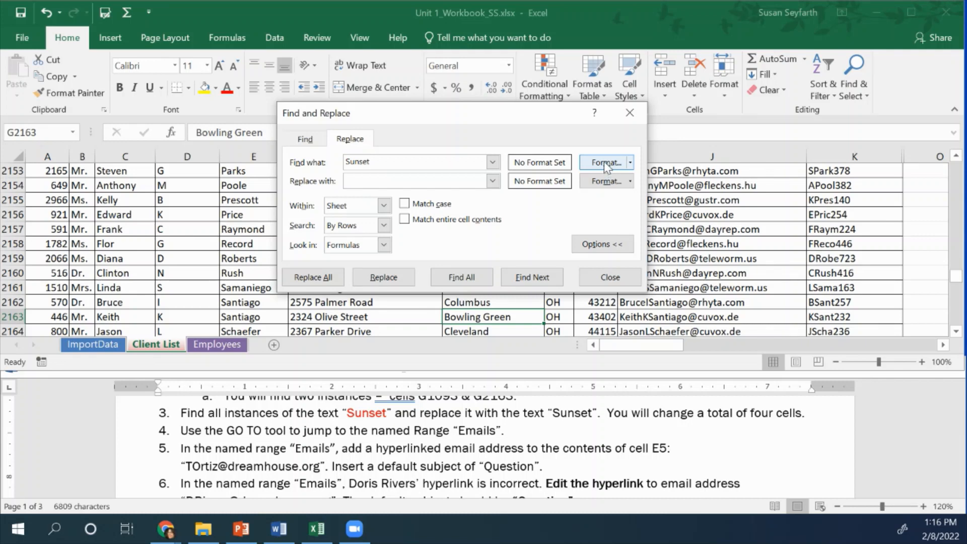
pyautogui.click(604, 163)
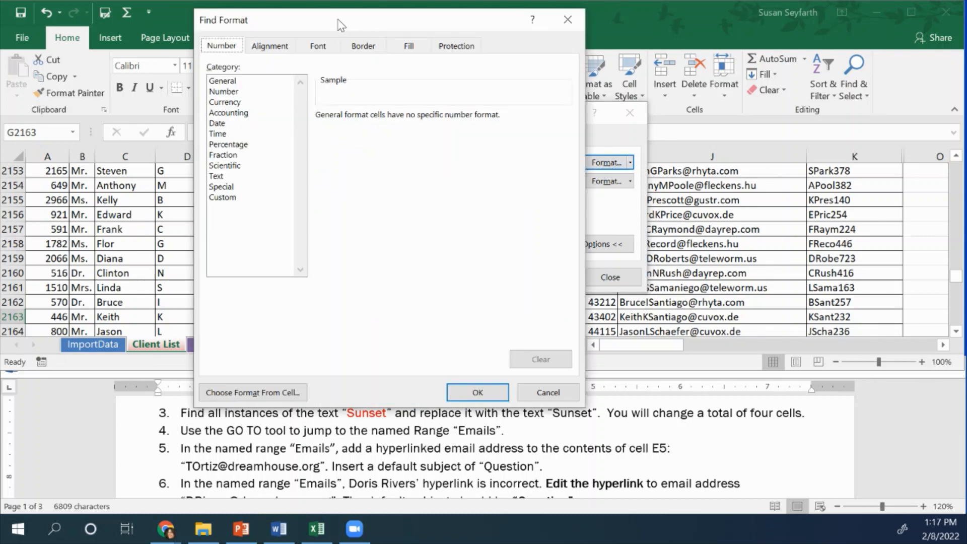
pyautogui.moveTo(341, 25); pyautogui.dragTo(495, 49)
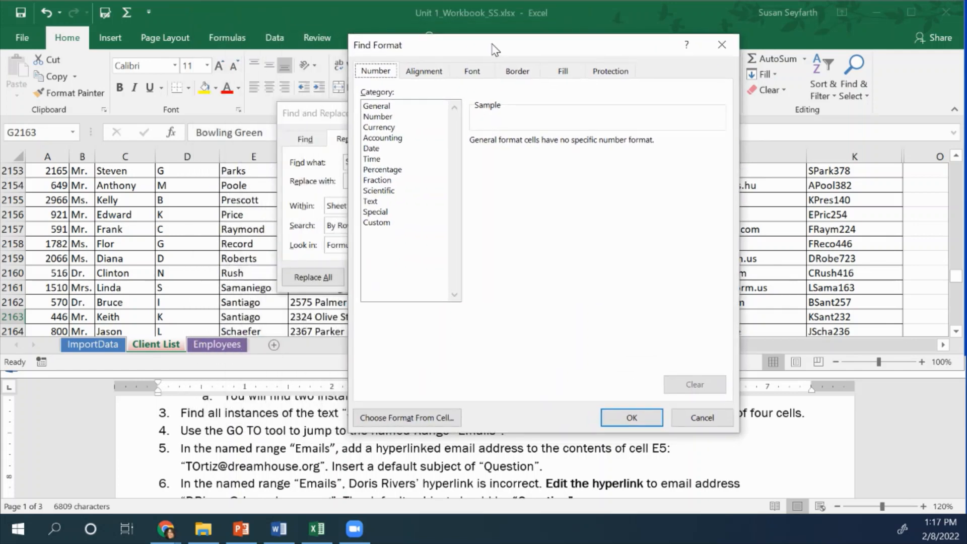
pyautogui.click(474, 72)
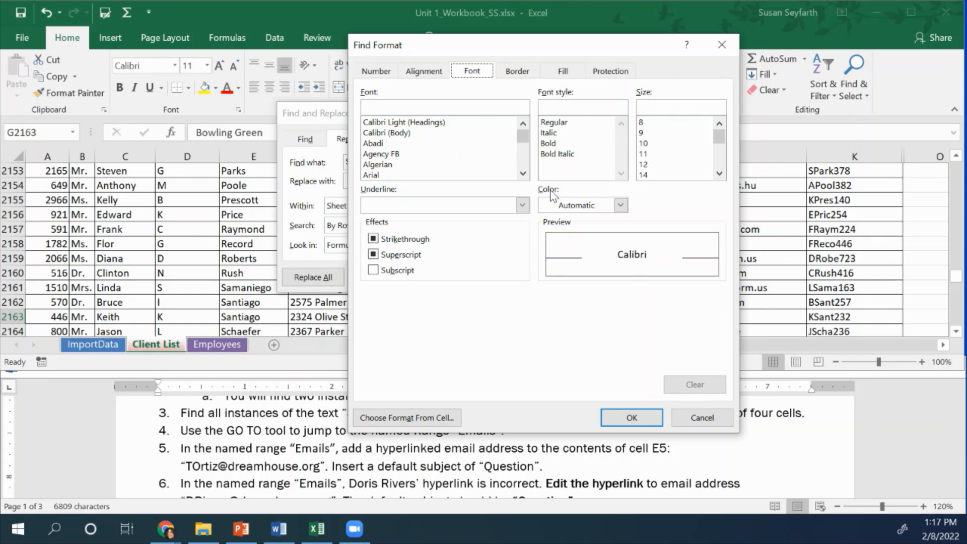
pyautogui.click(622, 206)
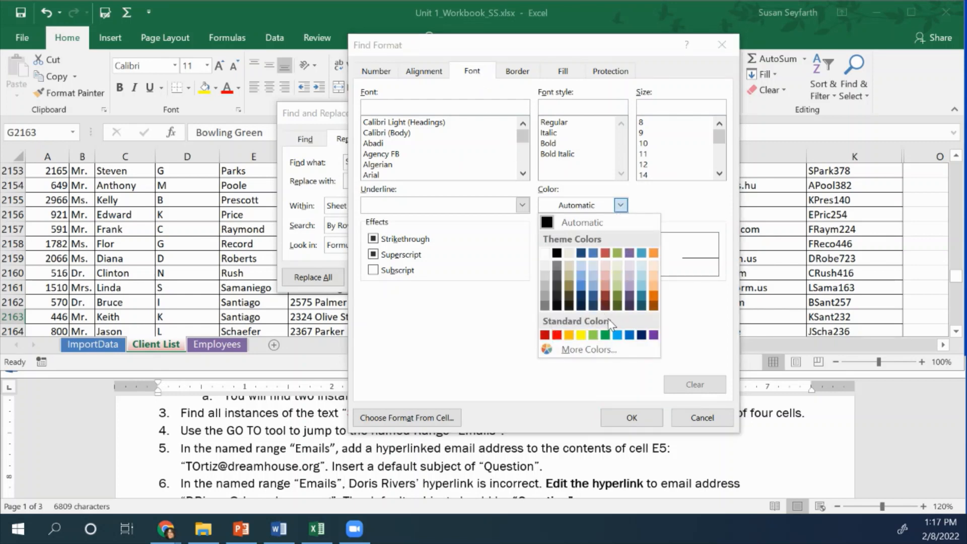
pyautogui.click(557, 335)
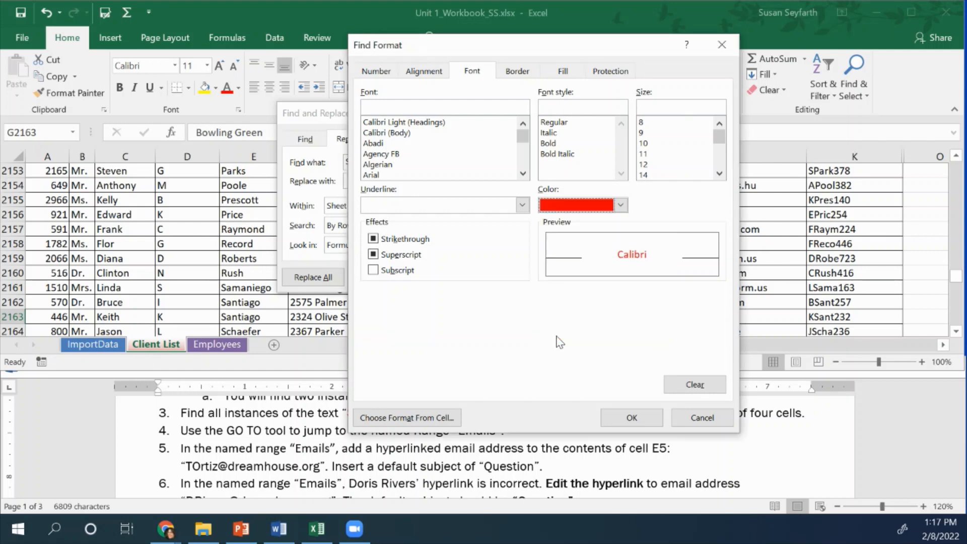
pyautogui.click(632, 418)
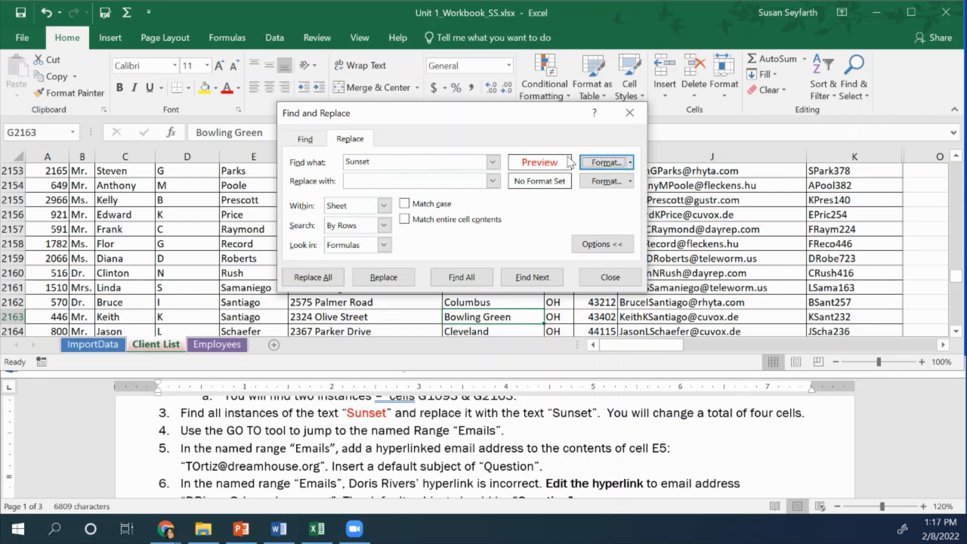
# Set the replacement text to "Sunset" with a black font color
pyautogui.click(387, 180)
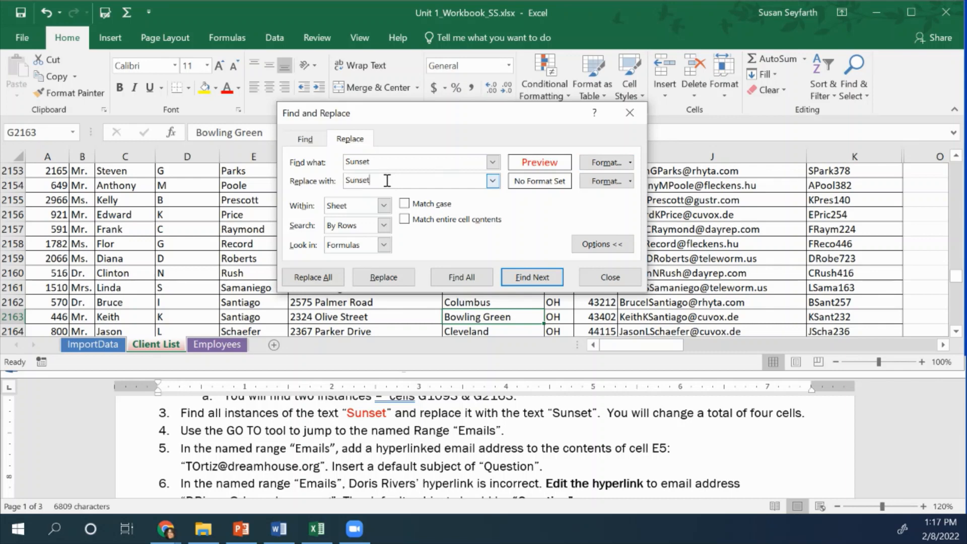
pyautogui.click(610, 183)
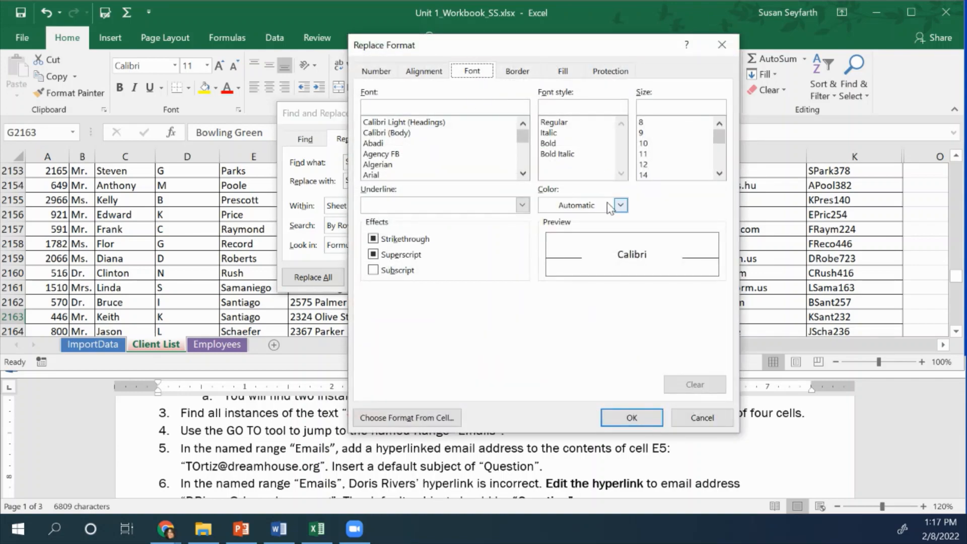
pyautogui.click(622, 207)
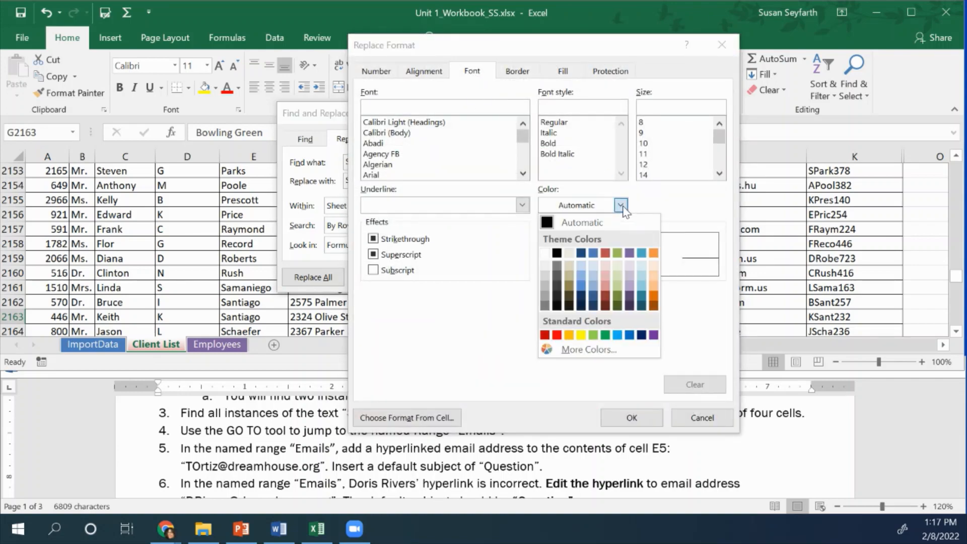
pyautogui.click(557, 252)
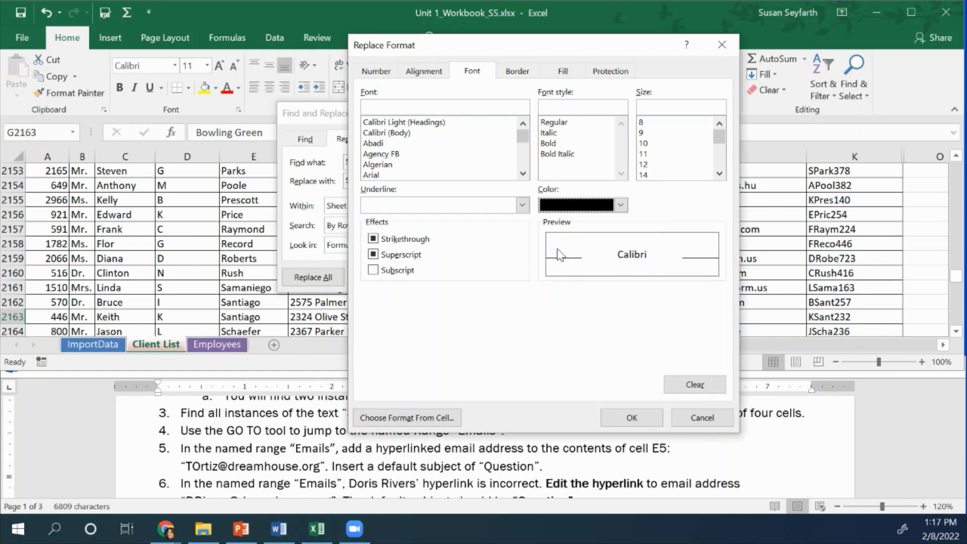
pyautogui.click(633, 419)
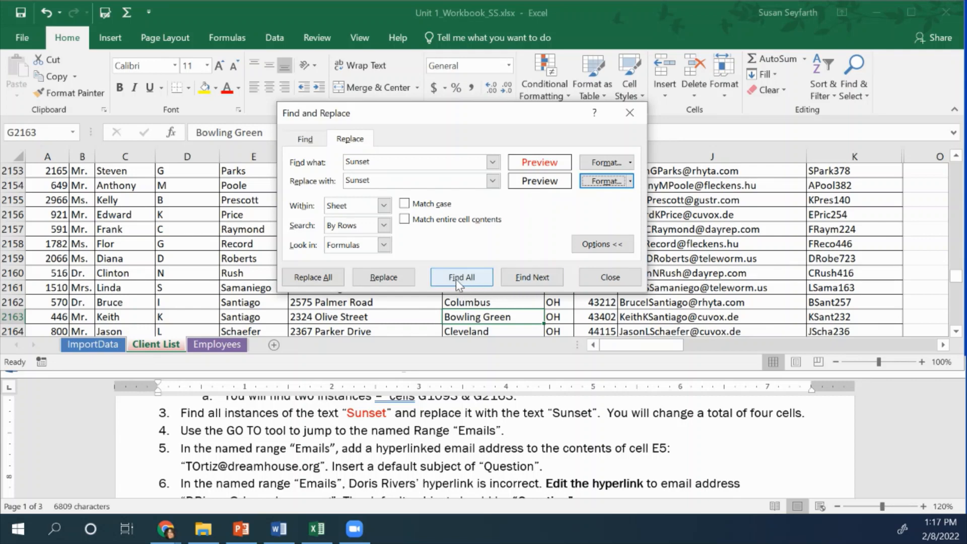
# Replace all red "Sunset" instances on the Client List sheet and close Find and Replace
pyautogui.click(315, 282)
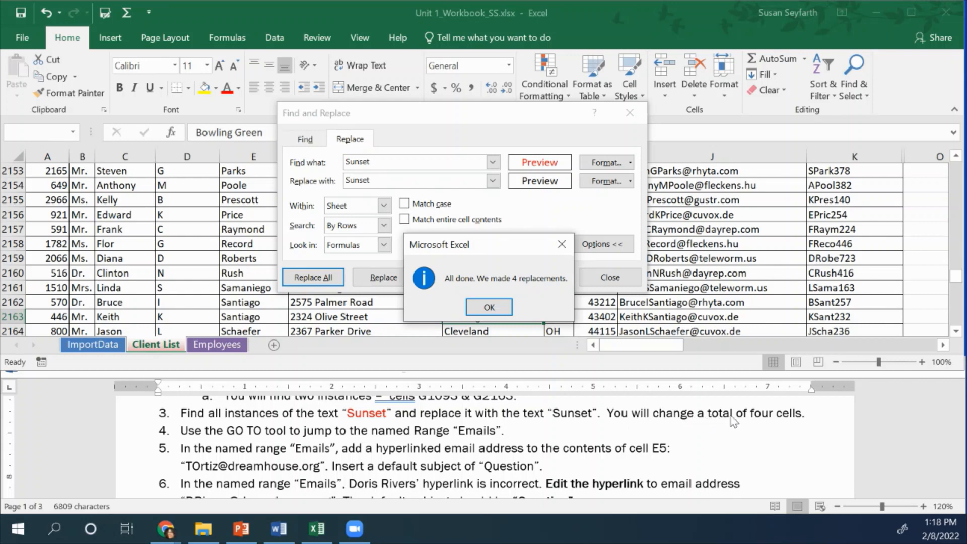
pyautogui.click(488, 308)
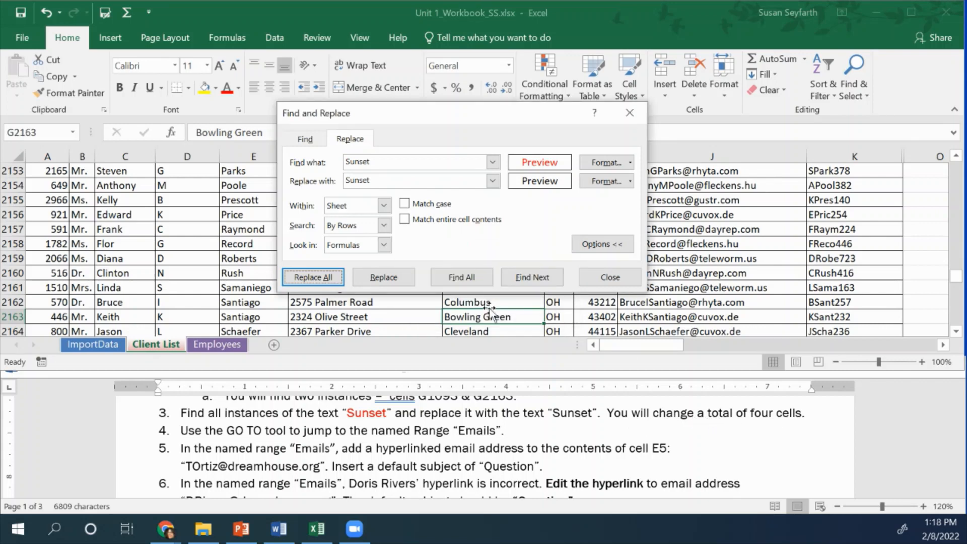
pyautogui.click(628, 277)
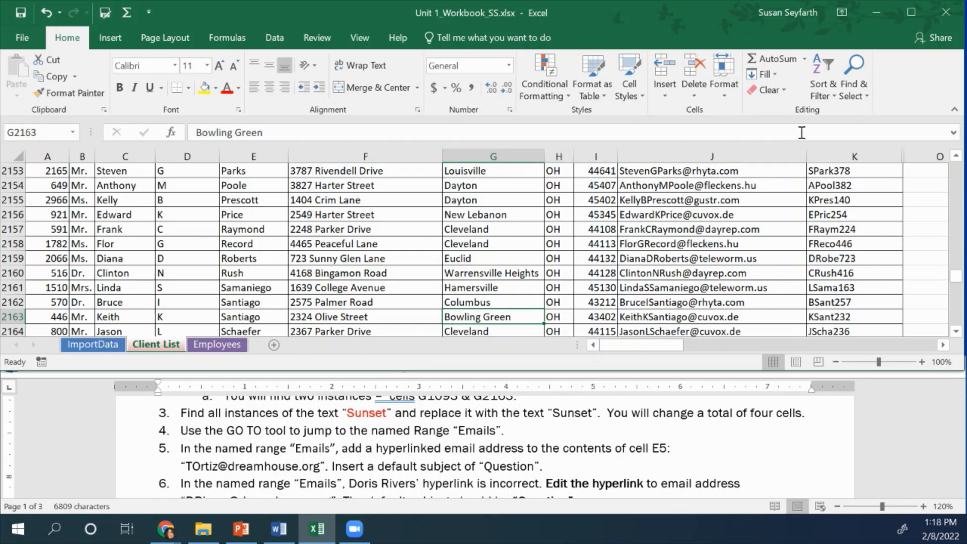
# Use Go To to jump to the named range Emails
pyautogui.click(855, 94)
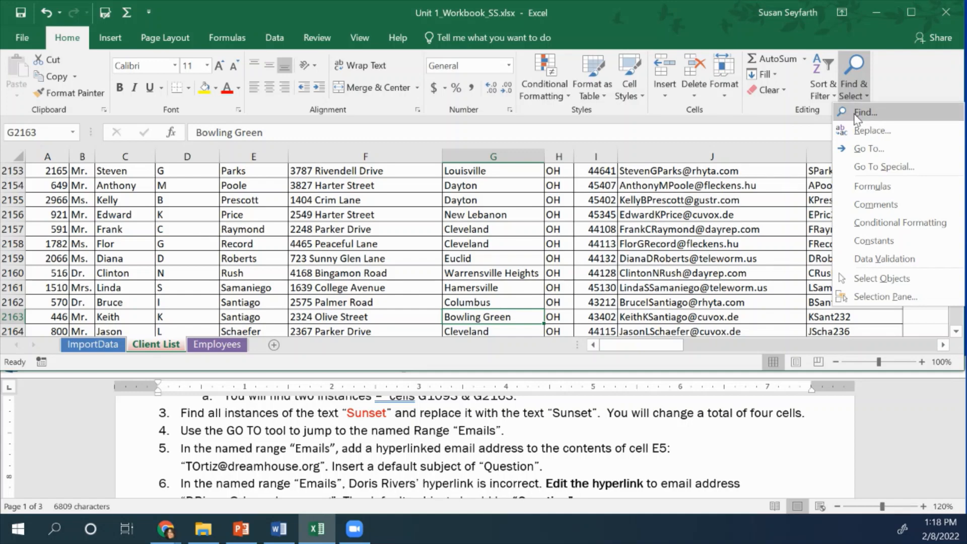
pyautogui.click(861, 149)
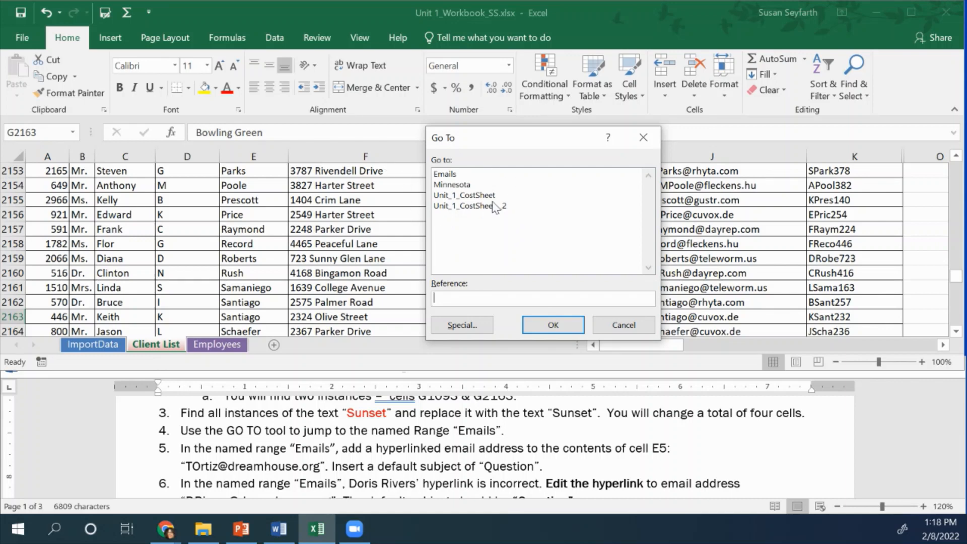
pyautogui.click(452, 174)
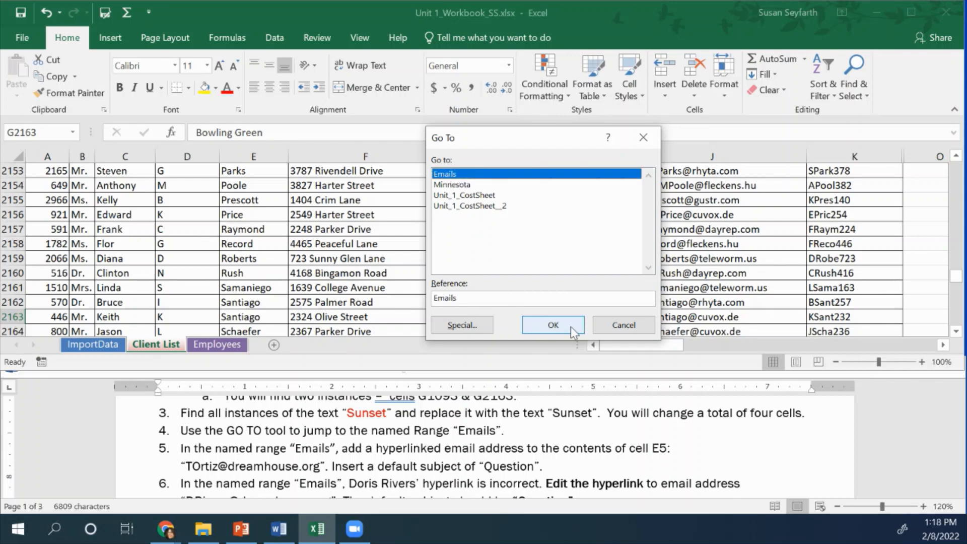
pyautogui.click(571, 327)
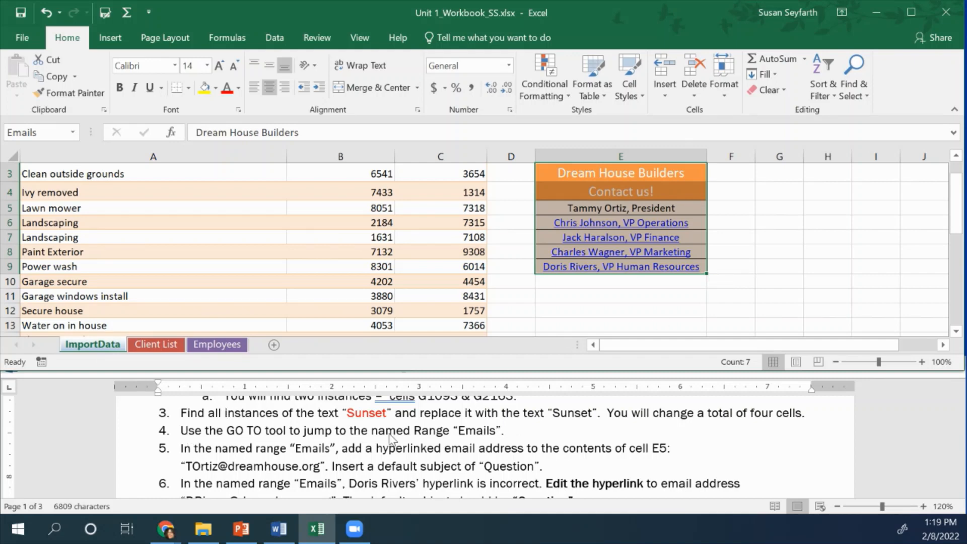
# Add an e-mail hyperlink to cell E5 with the president's e-mail address from the instructions and the subject "Question"
pyautogui.scroll(-1, 233, 440)
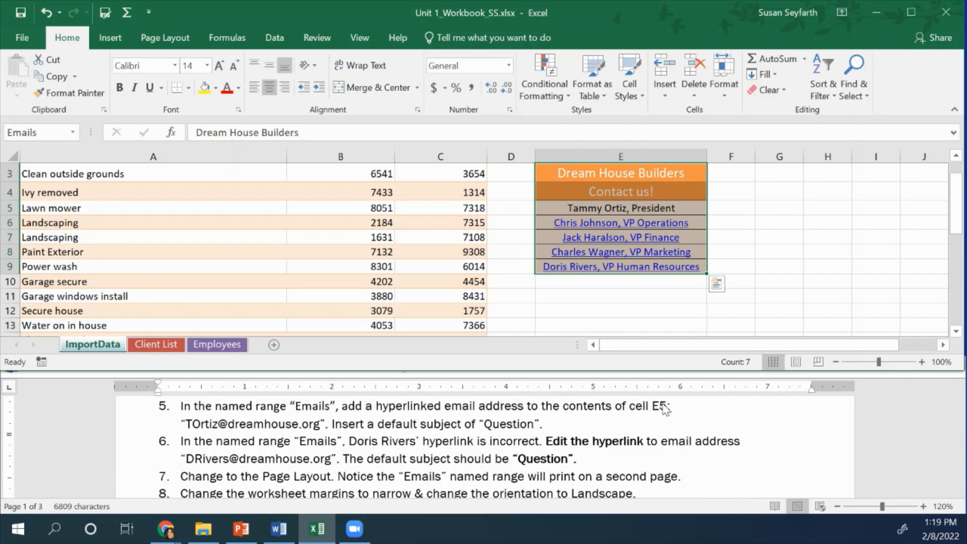
pyautogui.click(657, 205)
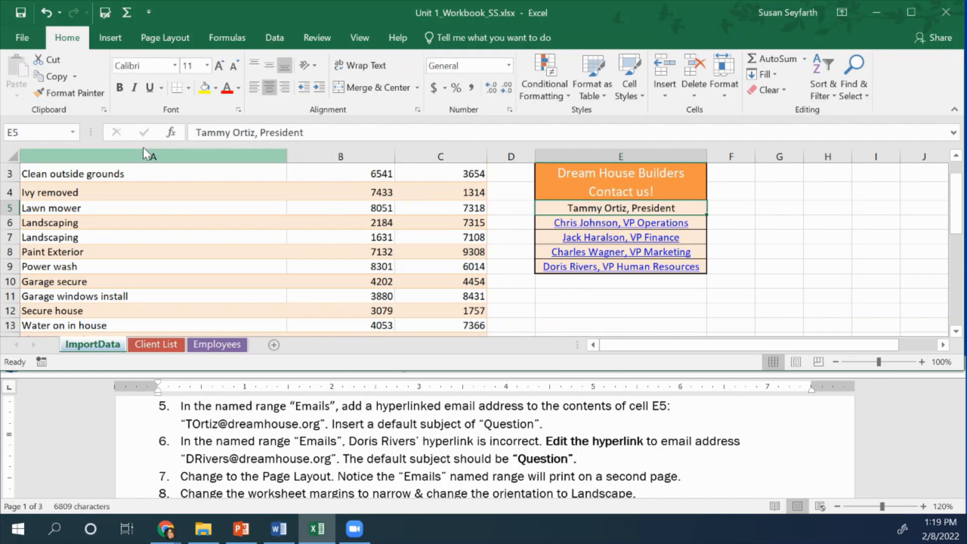
pyautogui.click(110, 38)
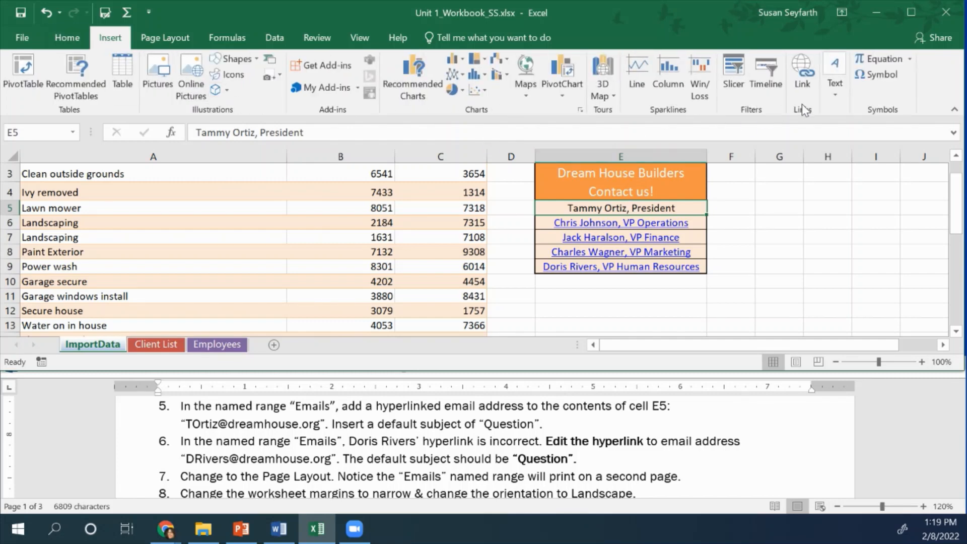
pyautogui.click(796, 65)
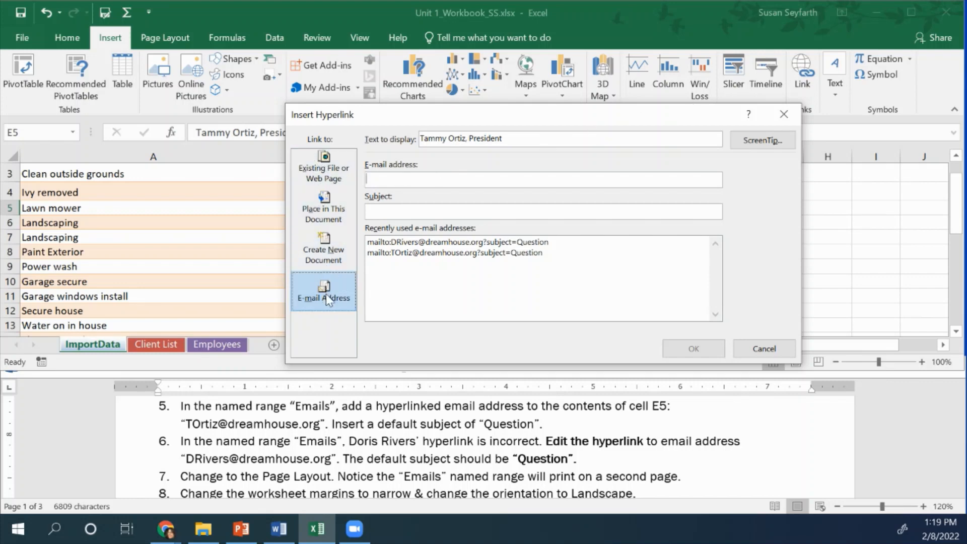
pyautogui.click(383, 182)
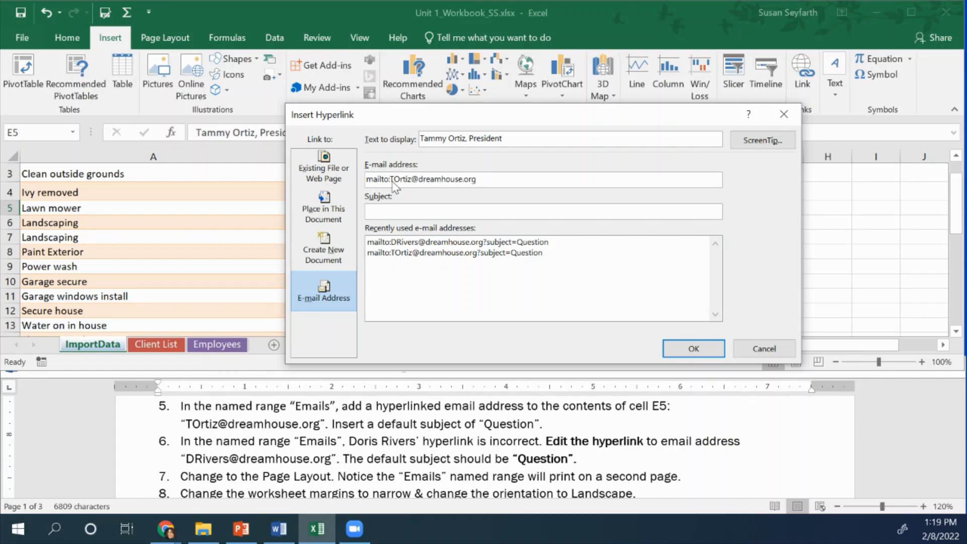
pyautogui.click(392, 210)
pyautogui.write('Question')
pyautogui.click(707, 353)
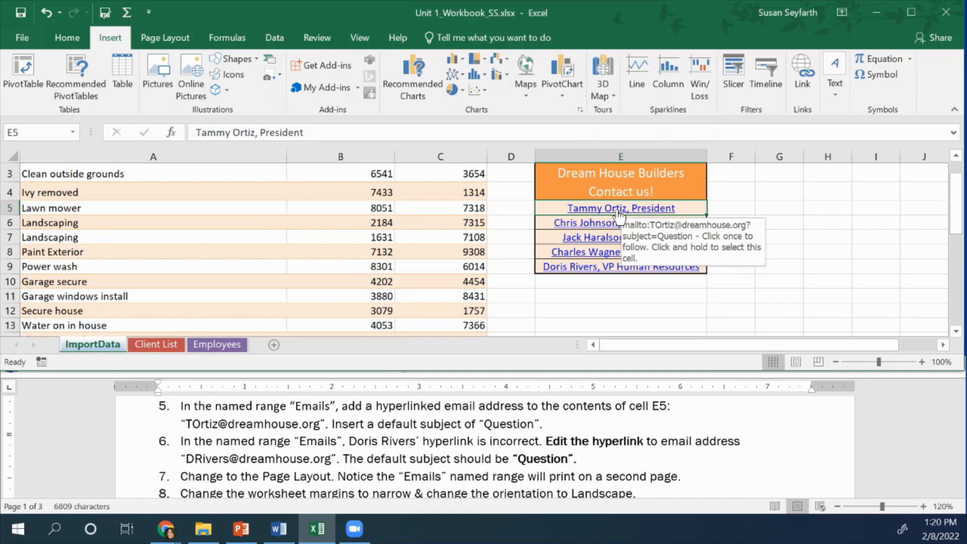
pyautogui.moveTo(647, 211)
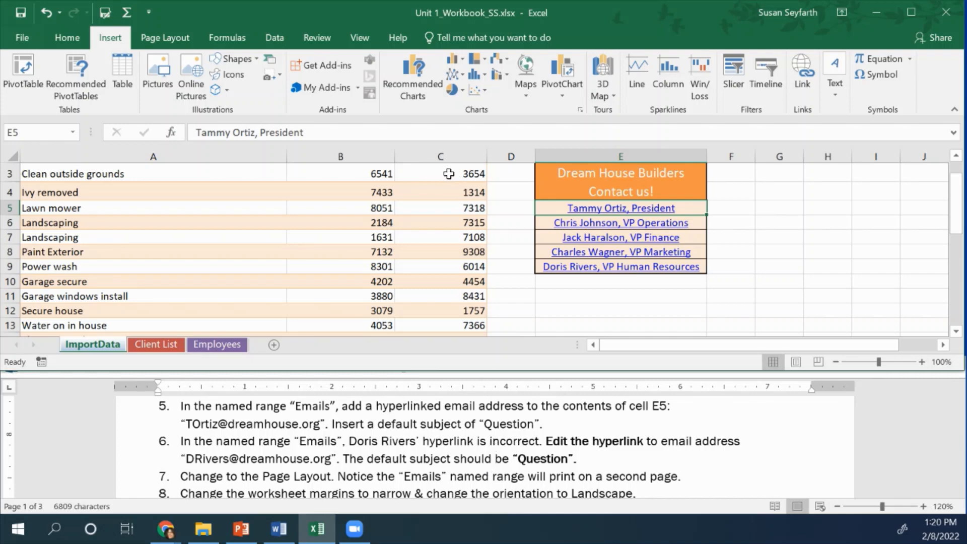
# Edit the hyperlink in cell E9 so it uses the VP Human Resources' correct e-mail address from the instructions
pyautogui.rightClick(606, 270)
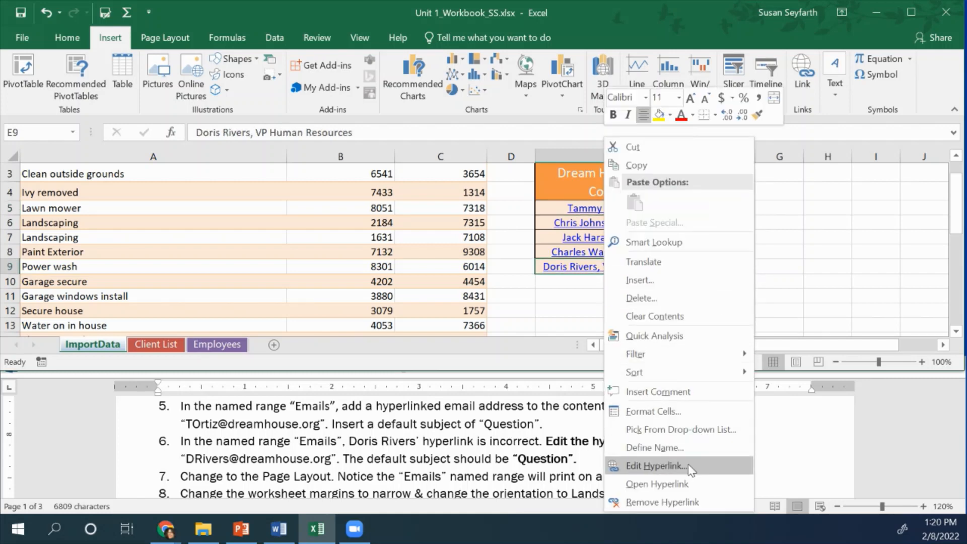
pyautogui.click(655, 466)
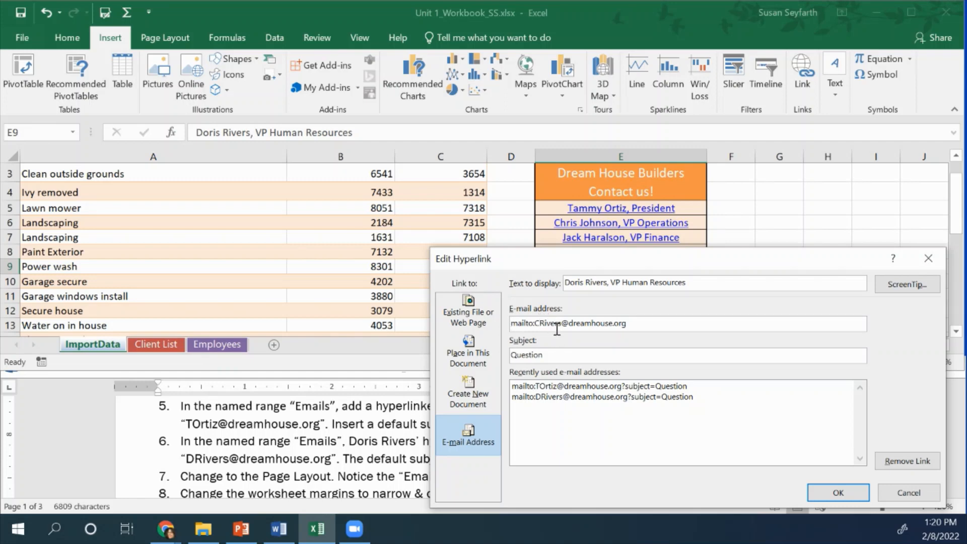
pyautogui.press('BackSpace')
pyautogui.write('D')
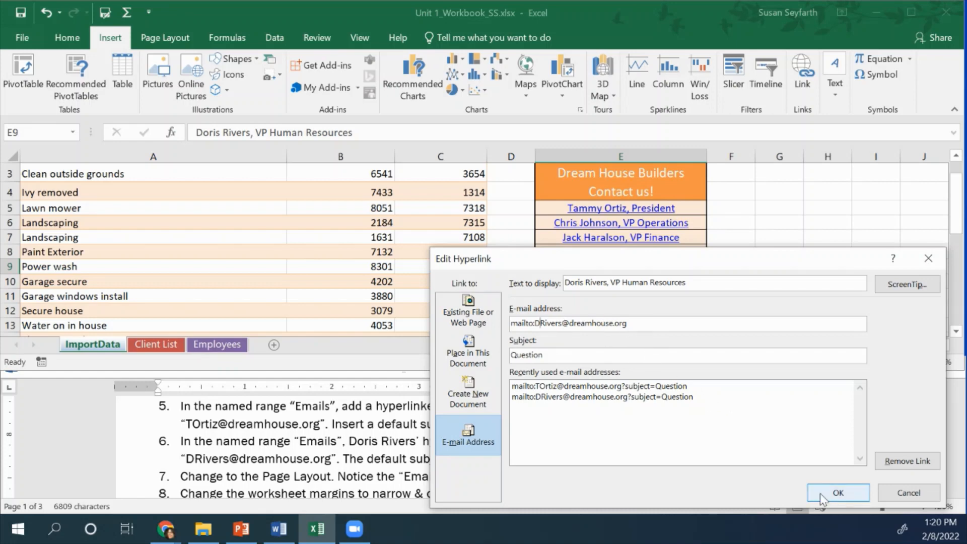
pyautogui.click(838, 494)
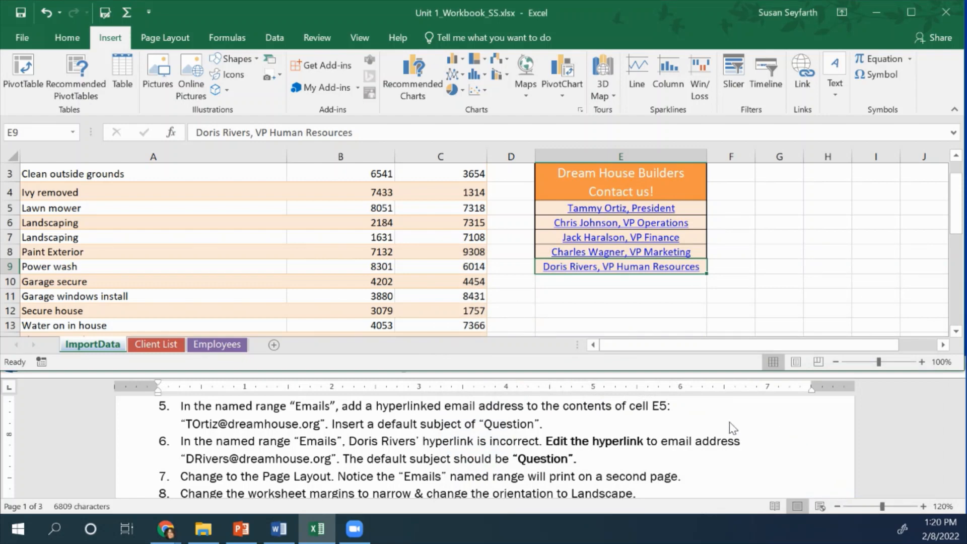
# Switch the ImportData sheet to Page Layout view, as instruction 7 asks
pyautogui.scroll(-1, 486, 469)
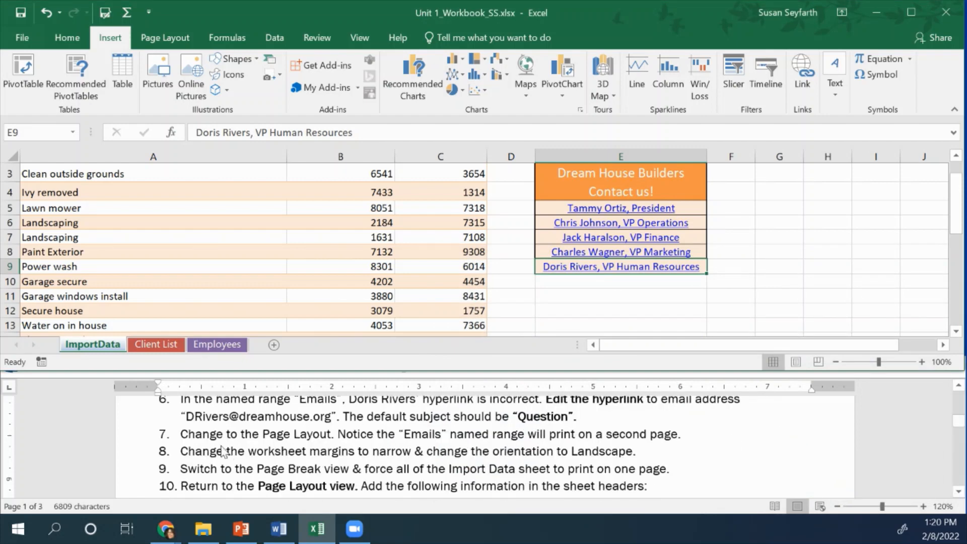
pyautogui.scroll(-1, 221, 438)
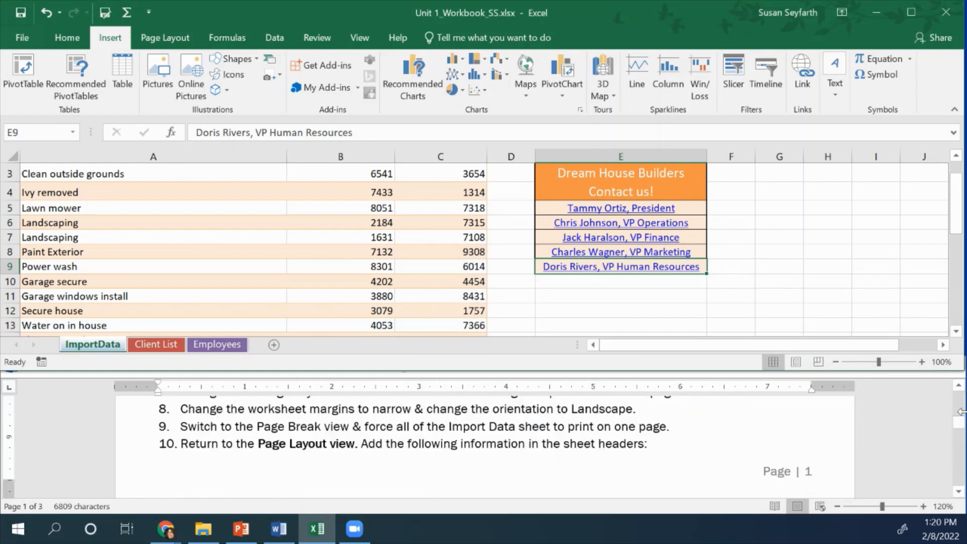
pyautogui.click(960, 387)
pyautogui.click(960, 387)
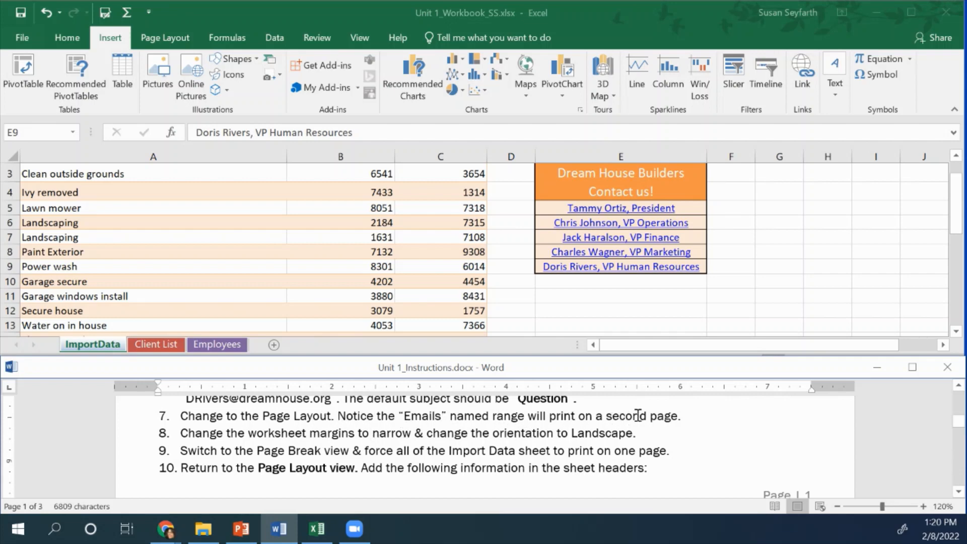
pyautogui.click(799, 262)
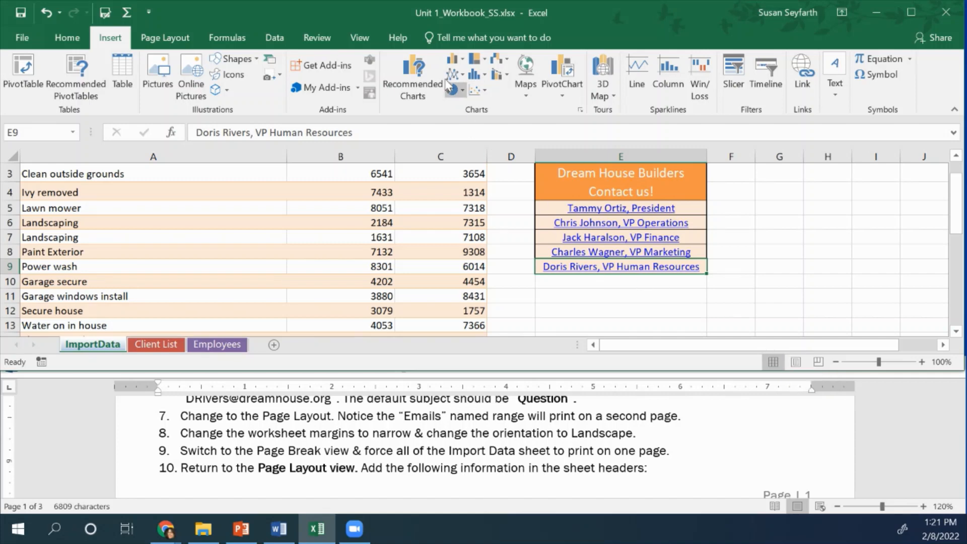
pyautogui.click(366, 40)
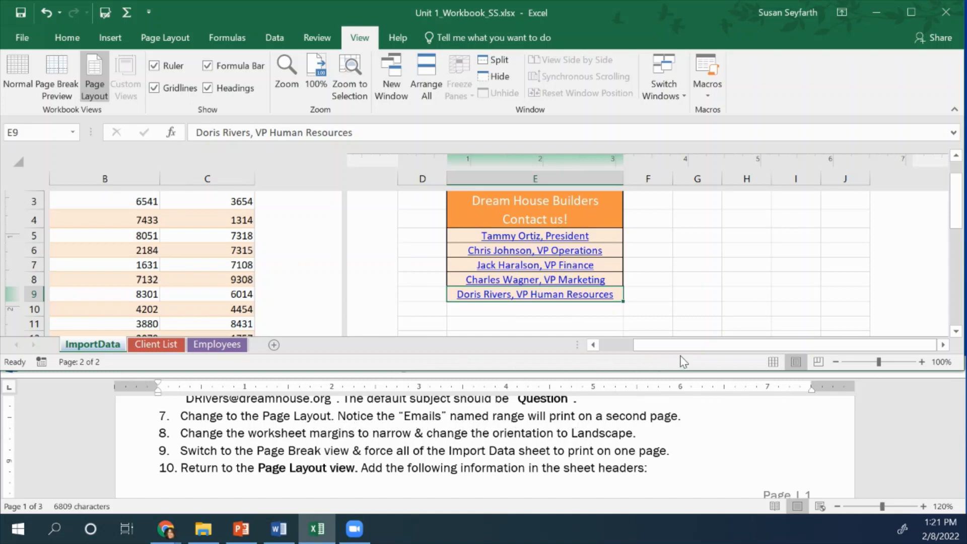
# Examine how the budget tables and the Emails range are distributed across the printed pages of the ImportData sheet
pyautogui.moveTo(686, 353); pyautogui.dragTo(609, 354)
pyautogui.scroll(2, 499, 267)
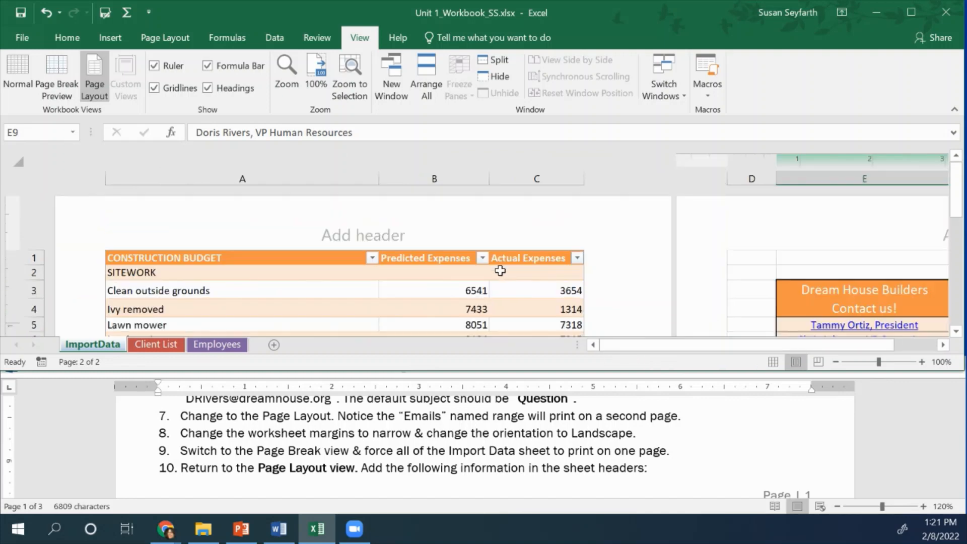
pyautogui.scroll(-3, 500, 270)
pyautogui.scroll(-8, 499, 271)
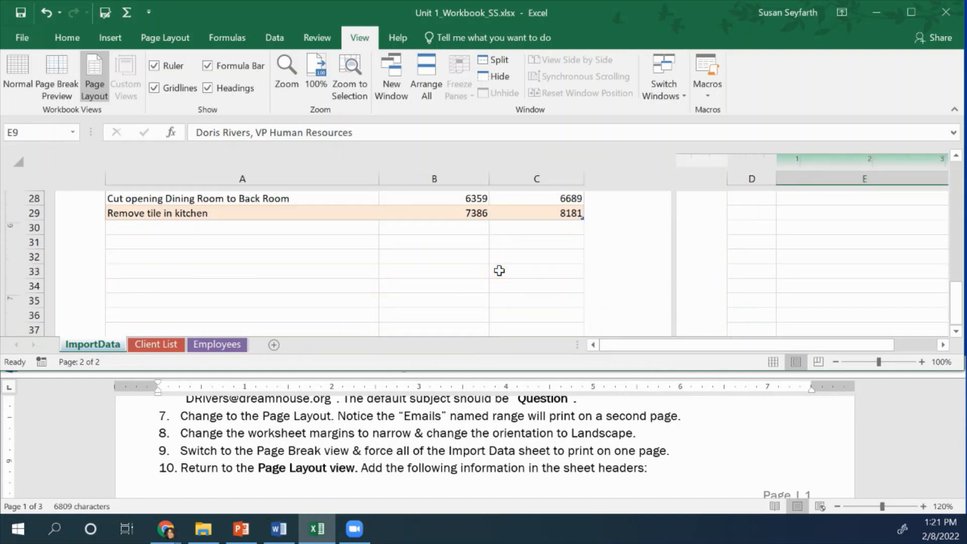
pyautogui.scroll(4, 528, 271)
pyautogui.scroll(1, 527, 270)
pyautogui.moveTo(861, 351); pyautogui.dragTo(905, 353)
pyautogui.scroll(4, 791, 281)
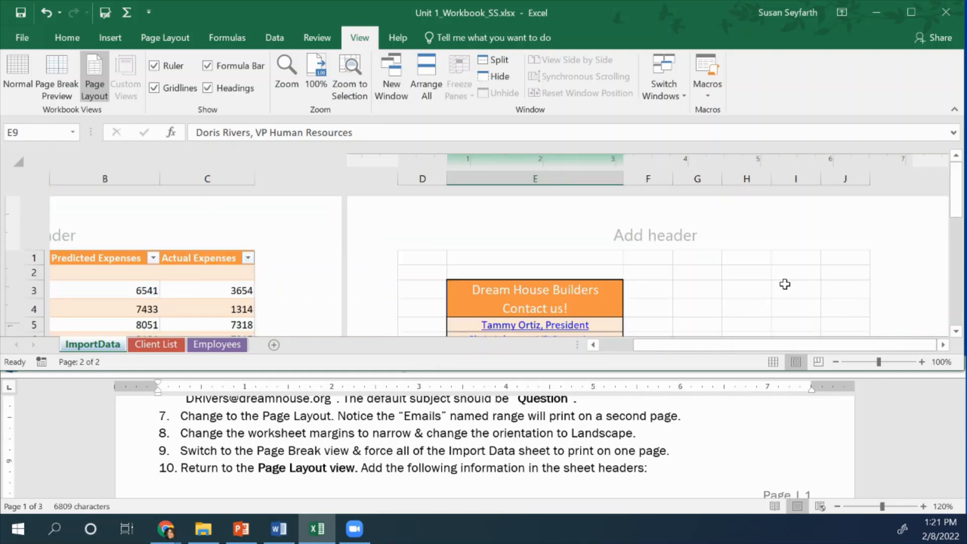
pyautogui.scroll(-1, 785, 288)
pyautogui.scroll(-1, 785, 288)
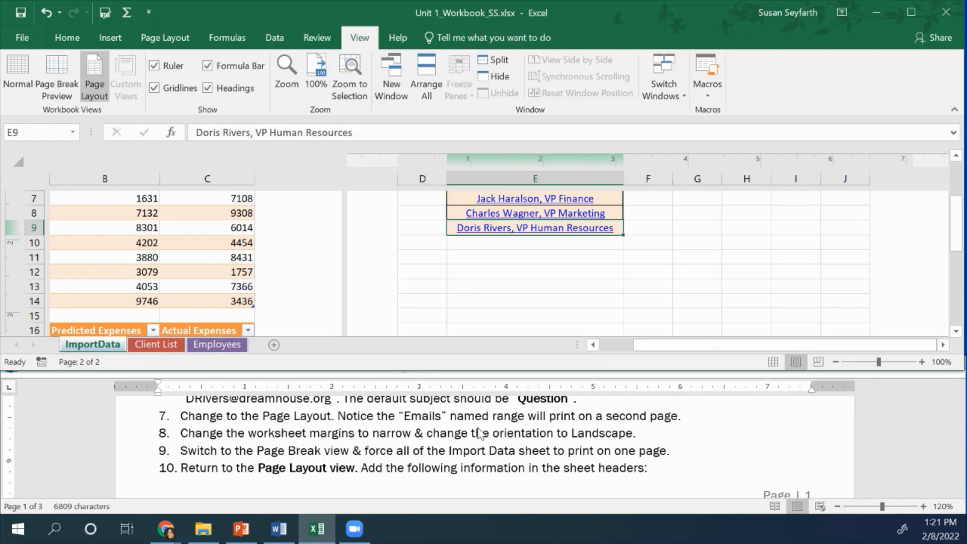
# Set the ImportData sheet's margins to Narrow and its orientation to Landscape
pyautogui.click(171, 47)
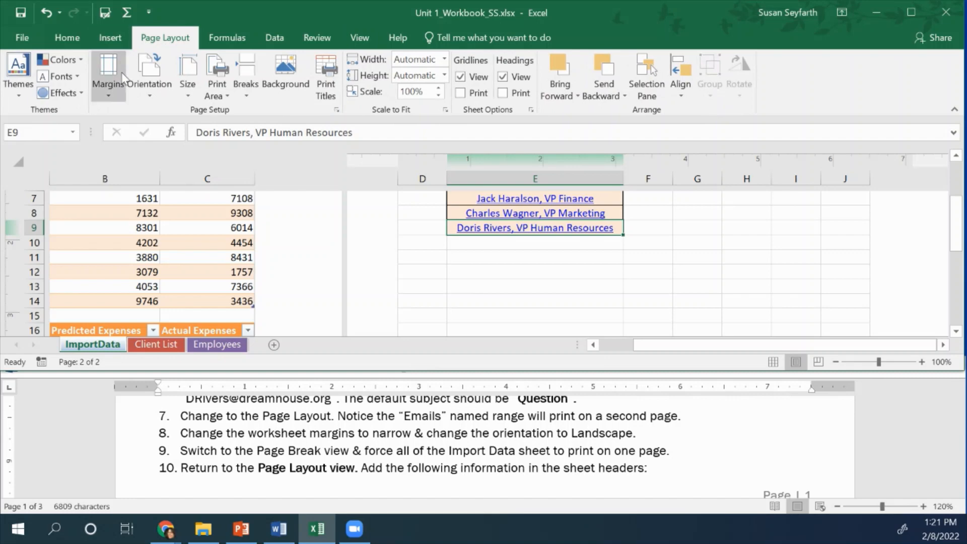
pyautogui.click(112, 98)
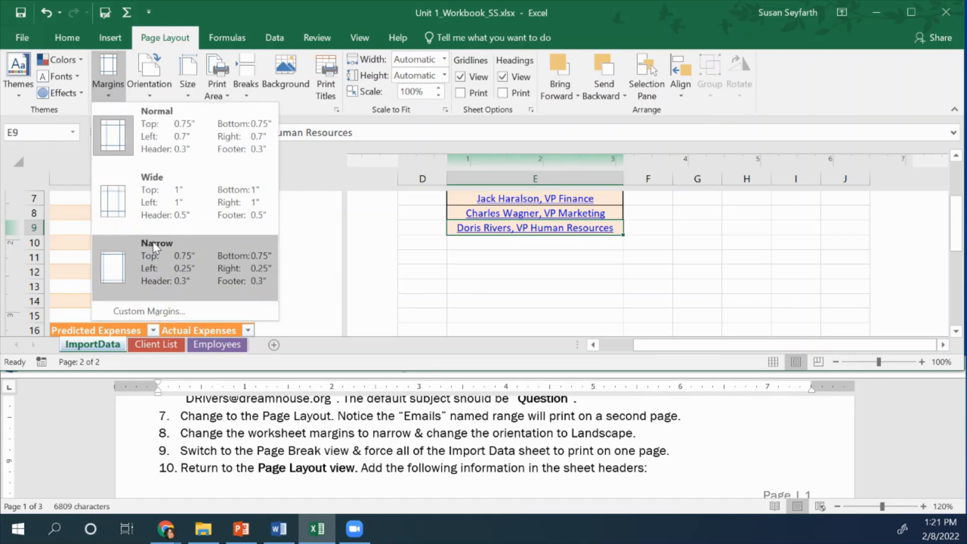
pyautogui.click(154, 258)
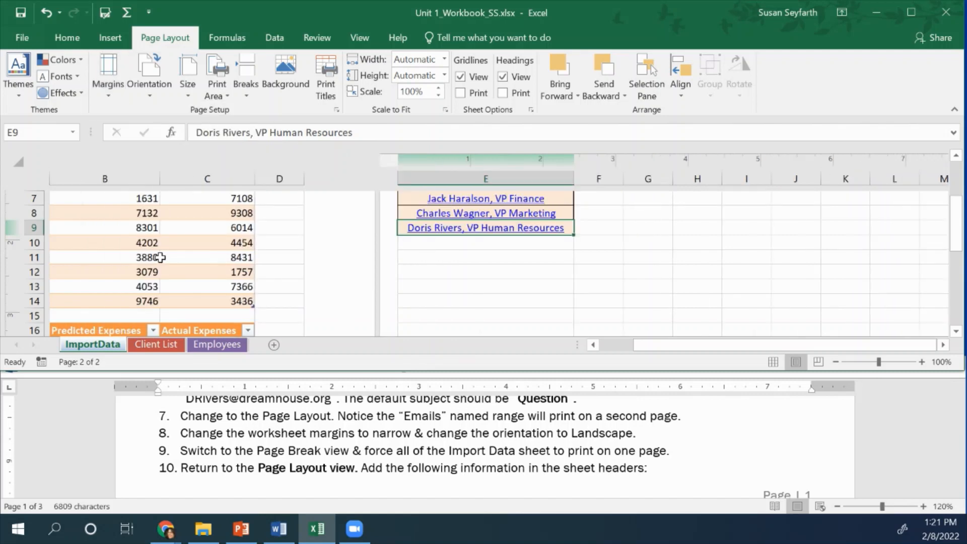
pyautogui.click(156, 93)
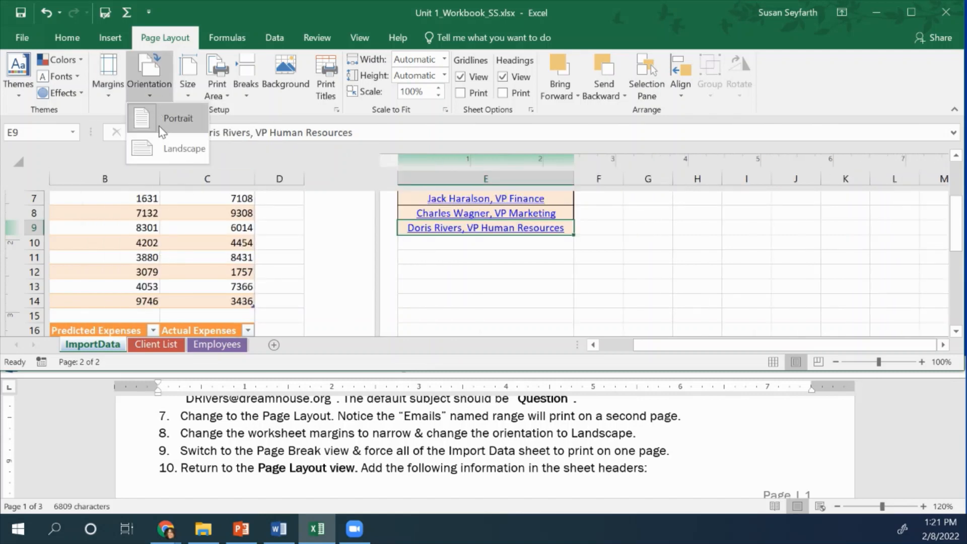
pyautogui.click(165, 151)
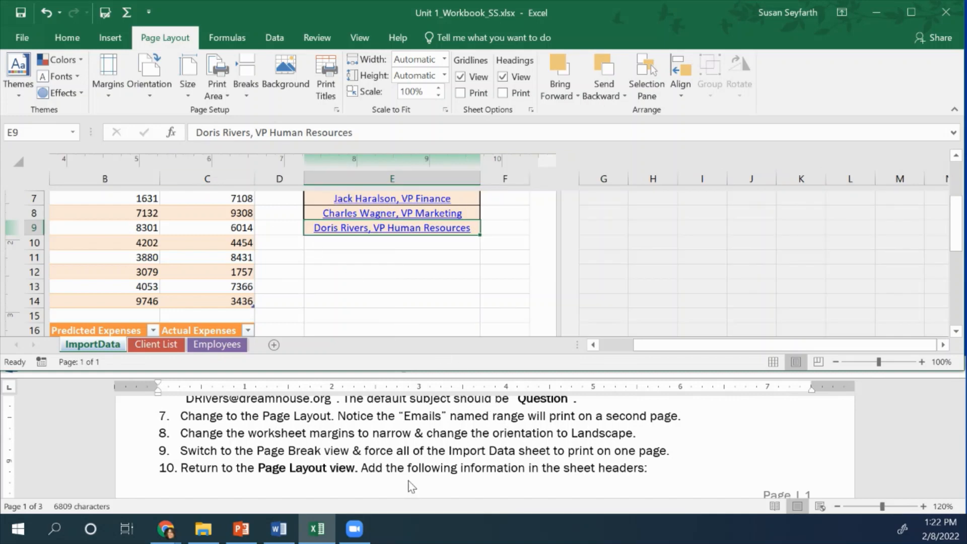
# Review the landscape page of the ImportData sheet and switch to Page Break Preview
pyautogui.scroll(3, 464, 305)
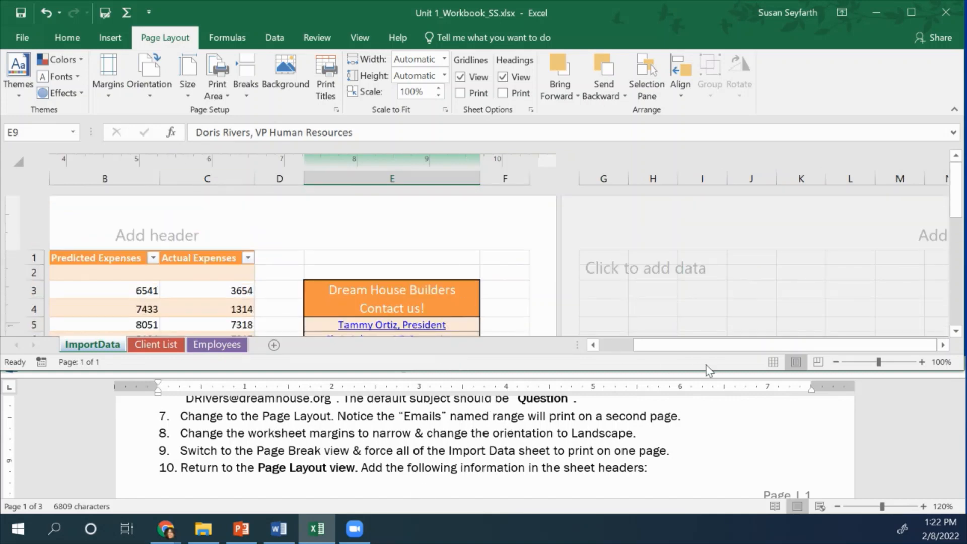
pyautogui.moveTo(702, 346); pyautogui.dragTo(669, 346)
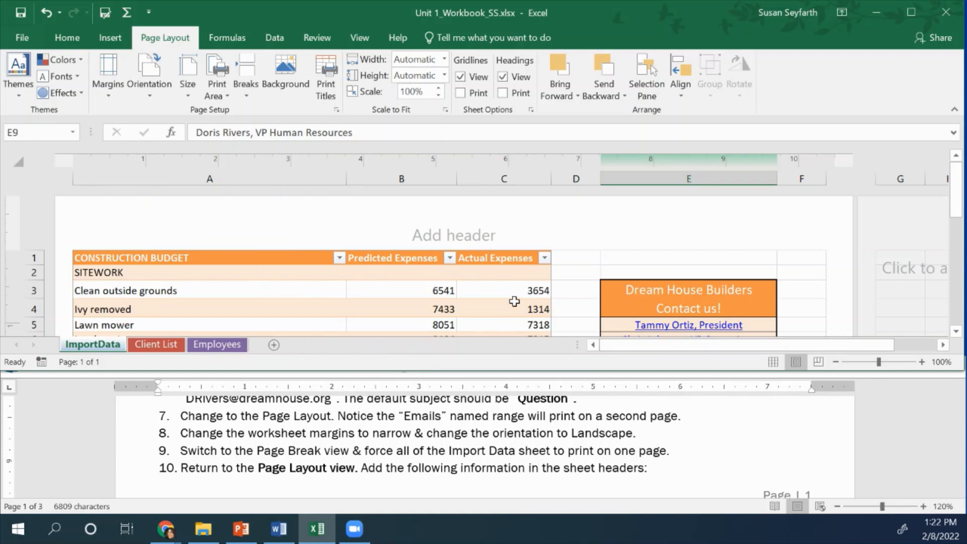
pyautogui.scroll(-9, 514, 301)
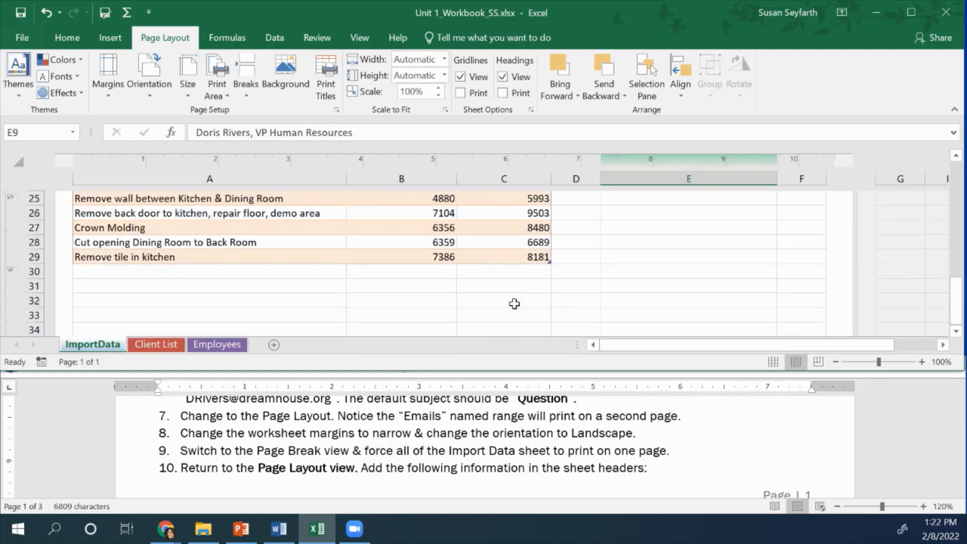
pyautogui.scroll(9, 514, 304)
pyautogui.scroll(-2, 514, 304)
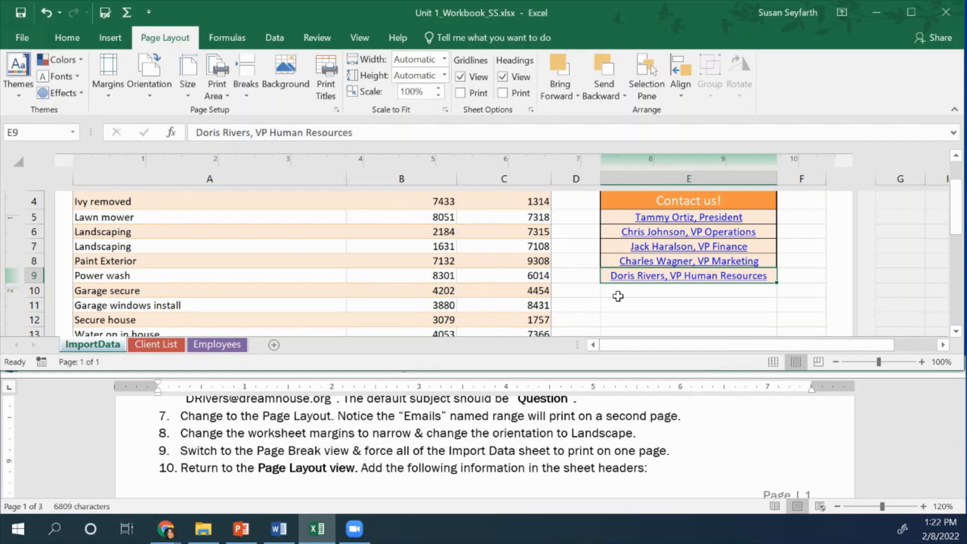
pyautogui.click(356, 41)
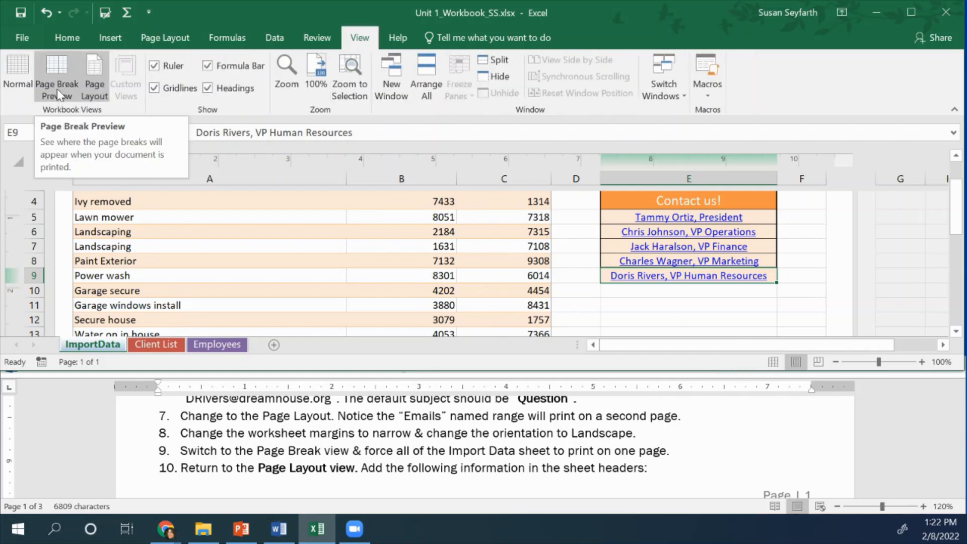
pyautogui.click(818, 362)
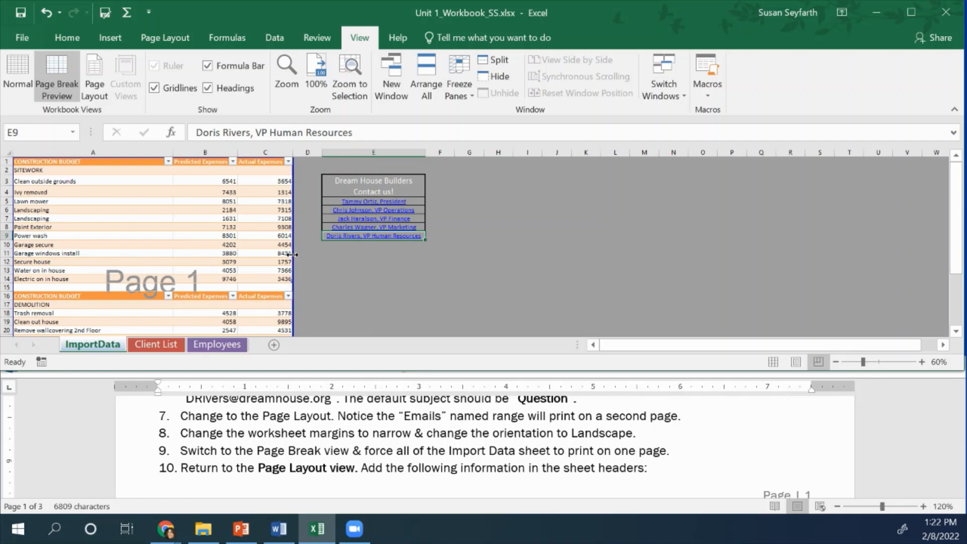
# Extend ImportData's page break past column E so the budget tables and the Emails range print on one page
pyautogui.moveTo(293, 255); pyautogui.dragTo(404, 250)
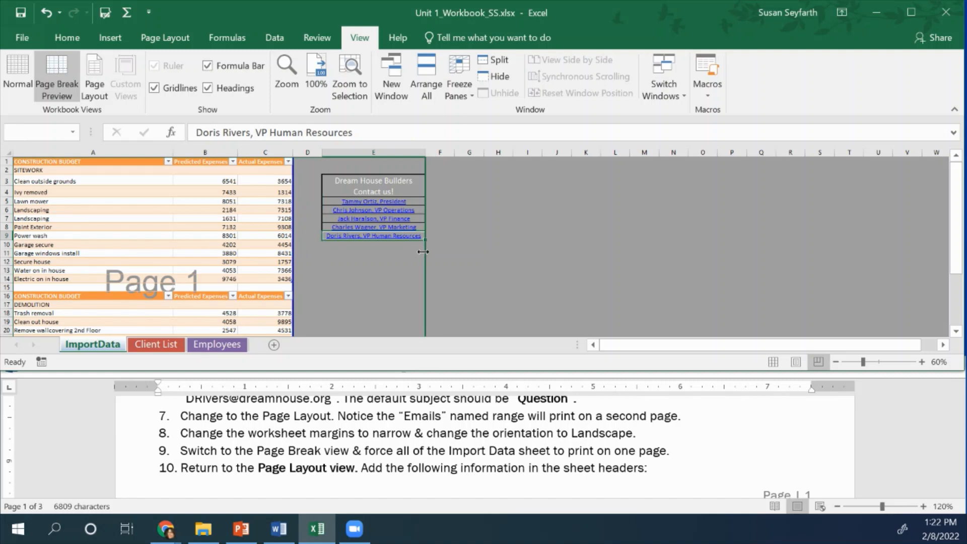
pyautogui.moveTo(423, 251); pyautogui.dragTo(424, 251)
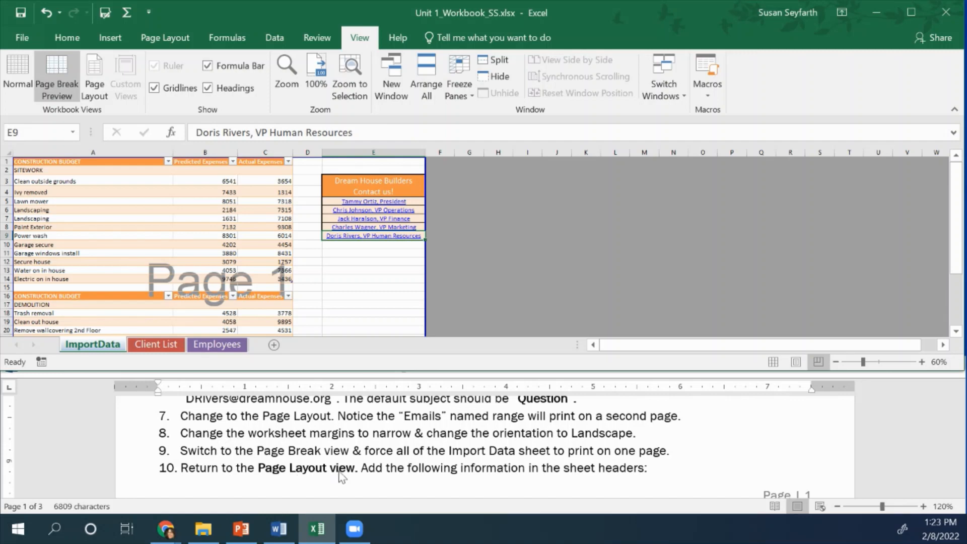
# Return the ImportData sheet to Page Layout view and check the single page from its header to its footer
pyautogui.click(795, 362)
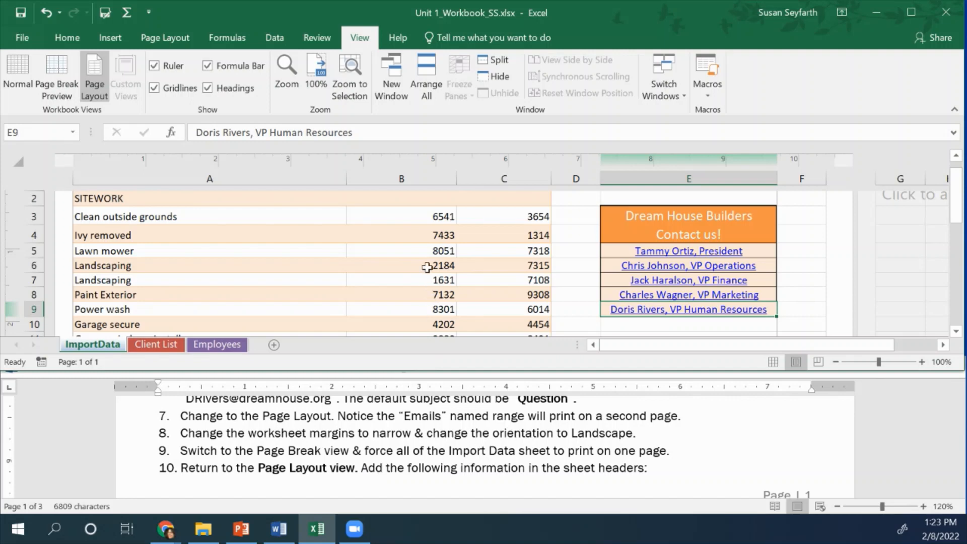
pyautogui.scroll(2, 428, 267)
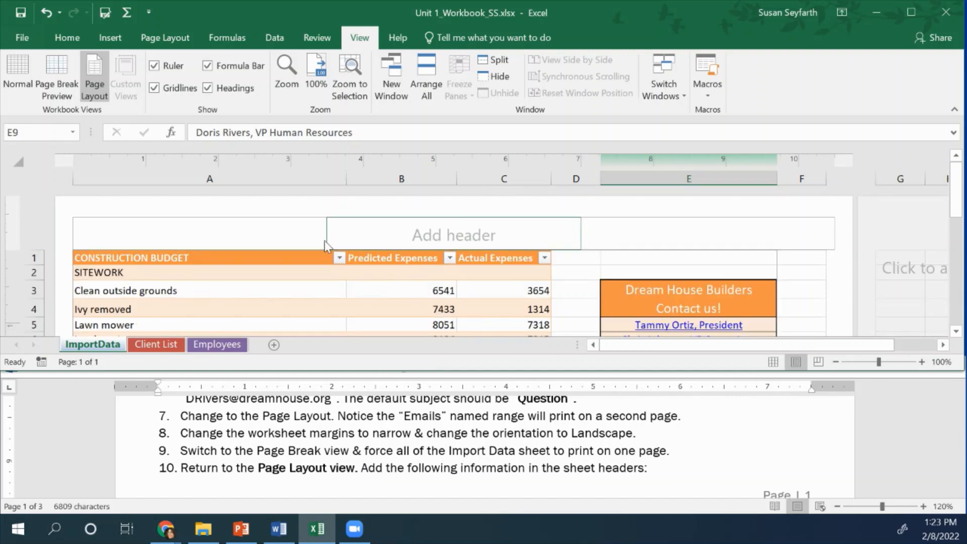
pyautogui.scroll(-10, 530, 279)
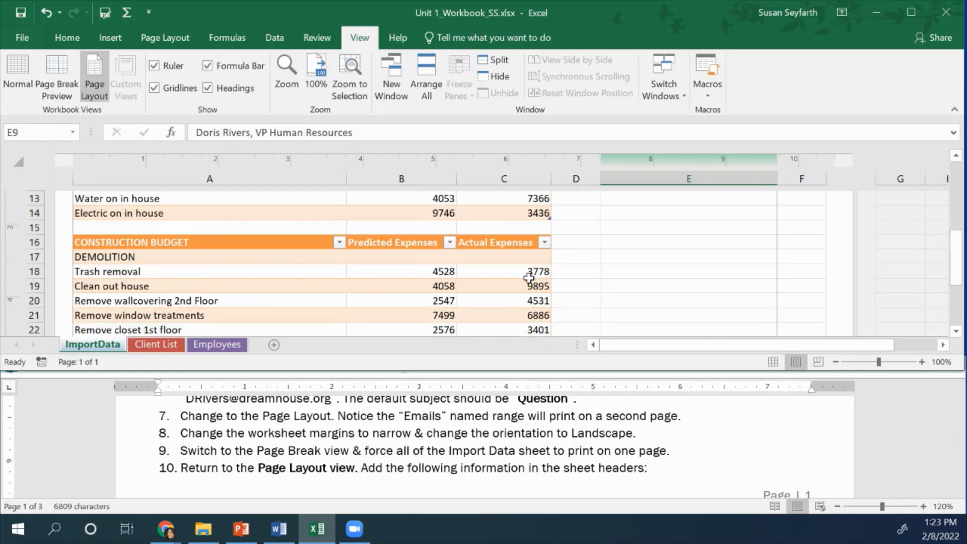
pyautogui.scroll(-1, 529, 279)
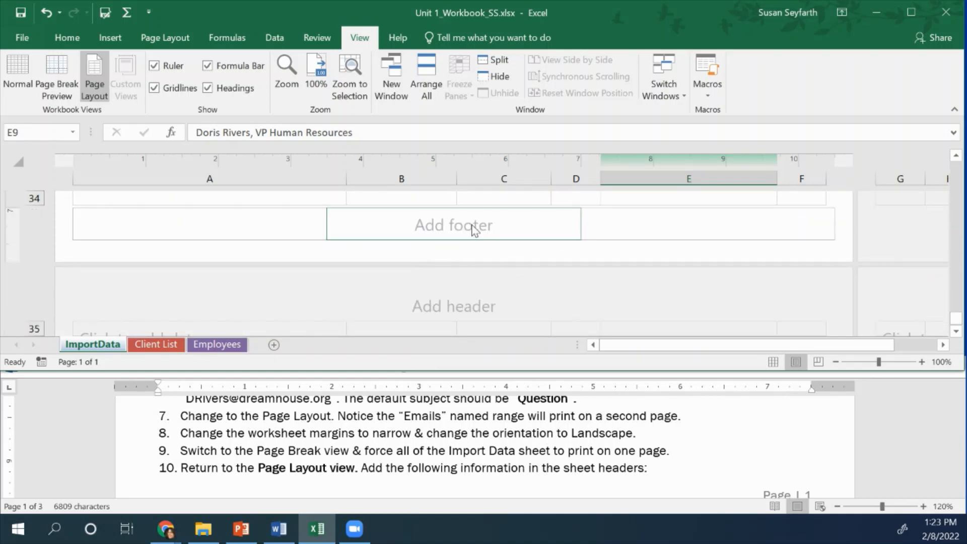
pyautogui.scroll(8, 473, 226)
pyautogui.scroll(6, 473, 227)
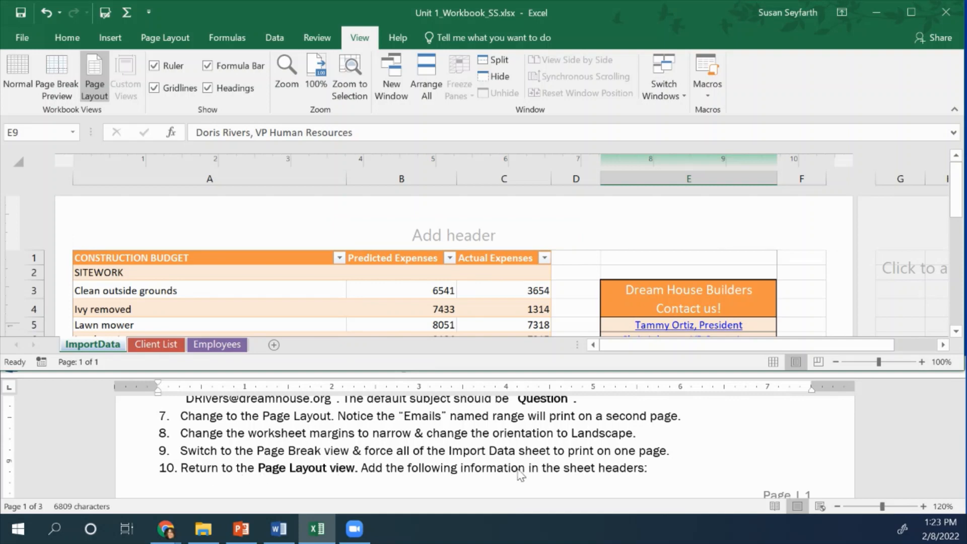
# Enter "Dream House Builders Cost Sheet" in the left header section, following instruction 10a
pyautogui.scroll(-3, 521, 474)
pyautogui.scroll(-2, 521, 475)
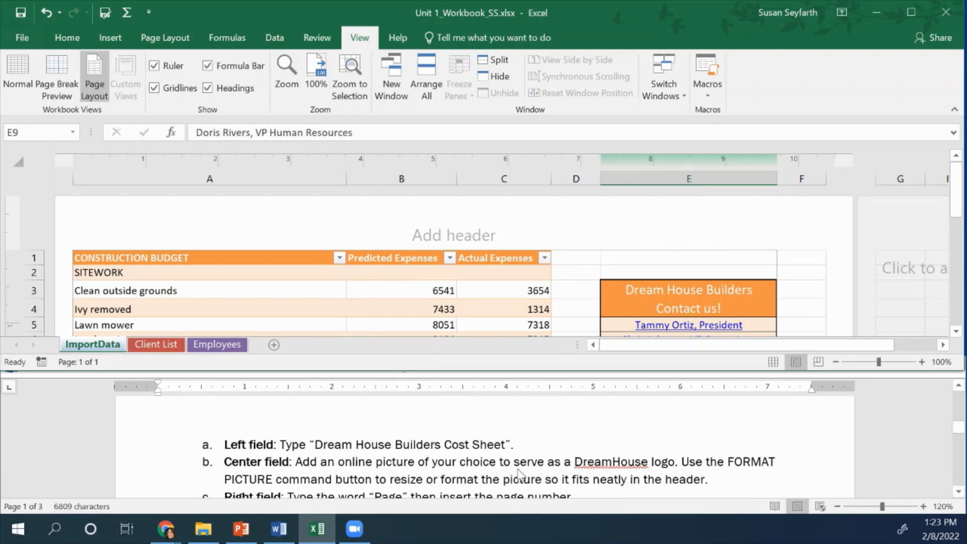
pyautogui.scroll(-1, 519, 474)
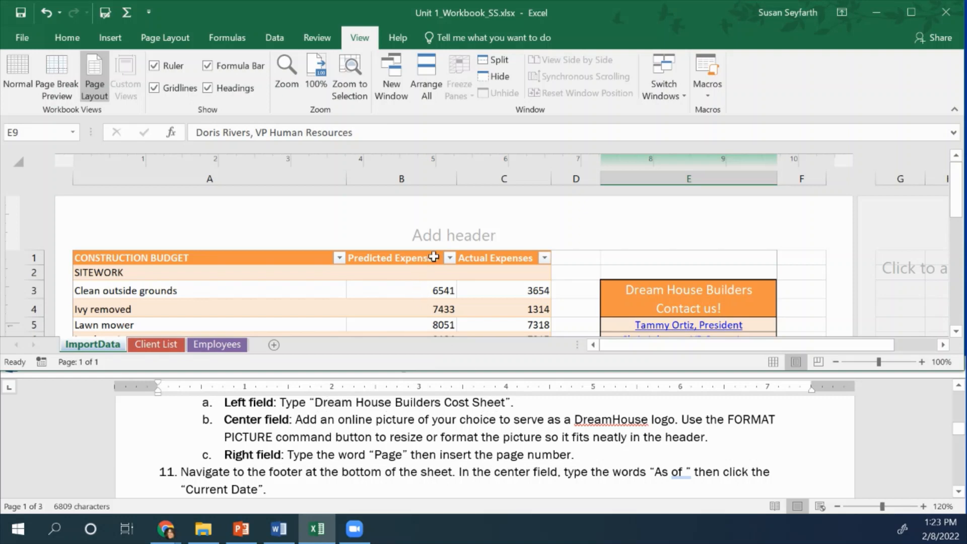
pyautogui.click(202, 241)
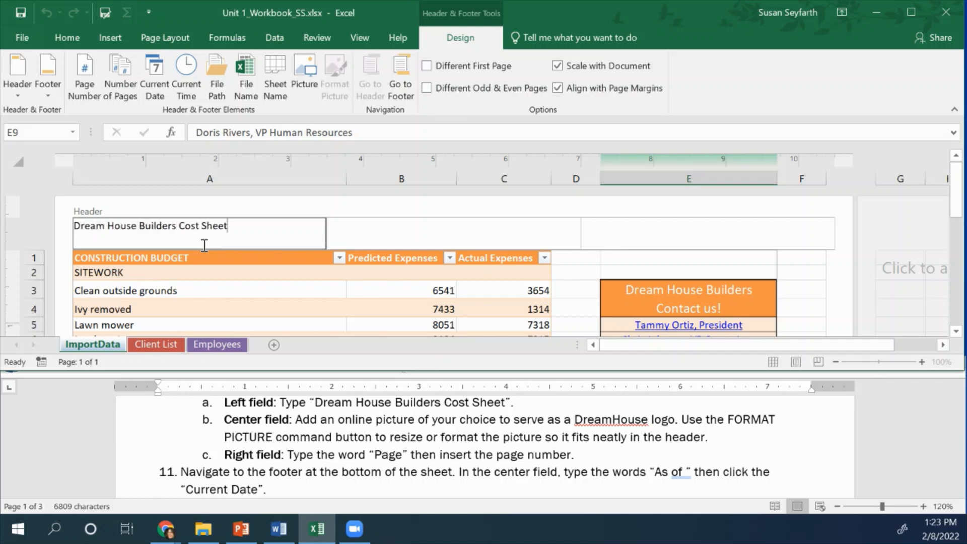
# Start adding a picture to the center header section and search Bing for "cartoon house"
pyautogui.press('Tab')
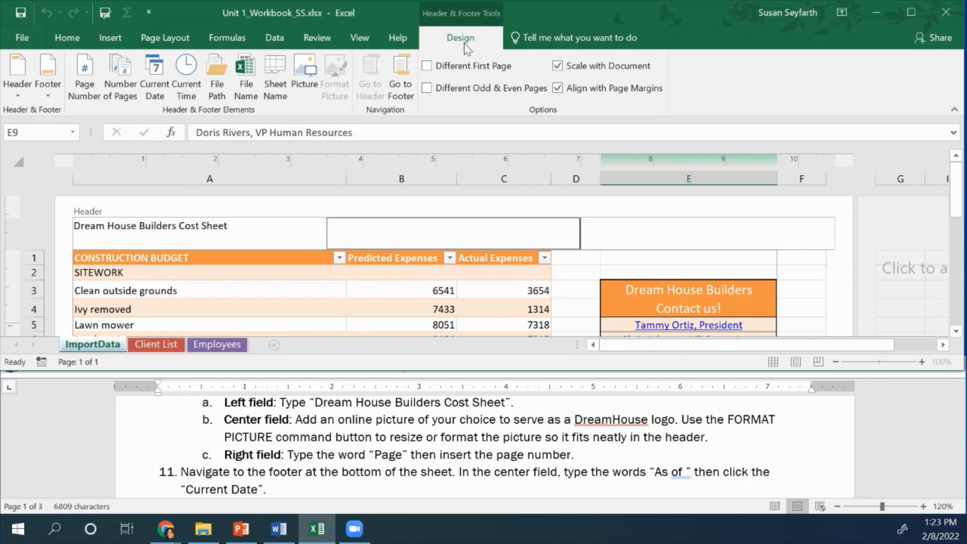
pyautogui.click(68, 39)
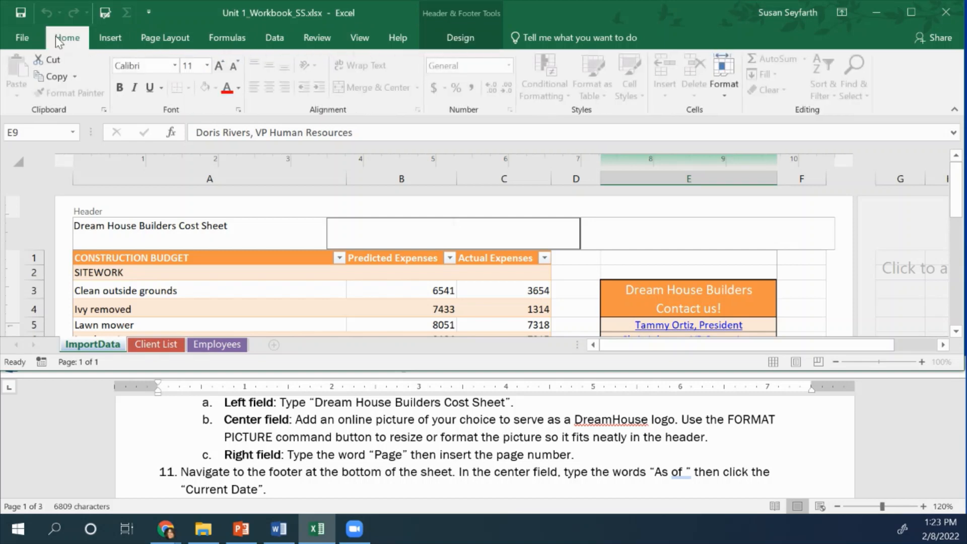
pyautogui.click(110, 40)
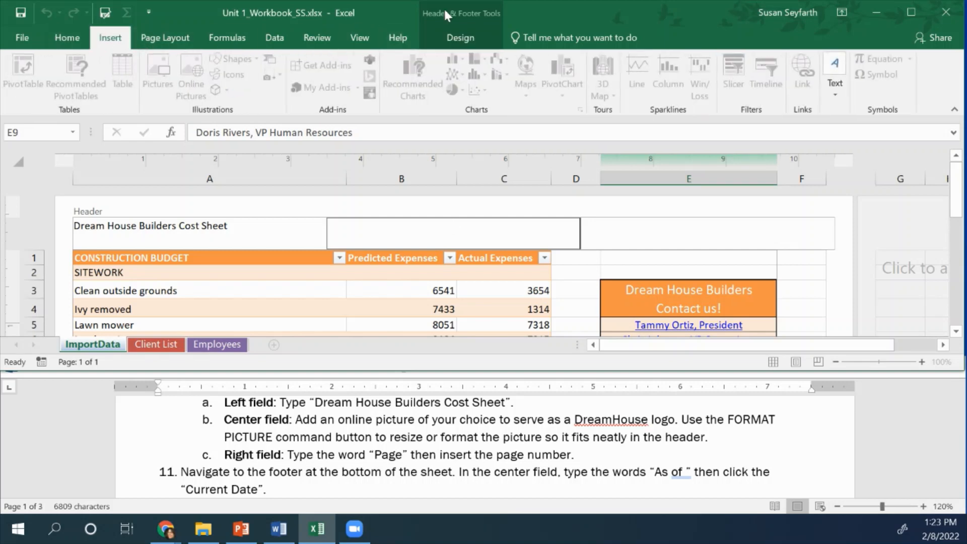
pyautogui.click(459, 34)
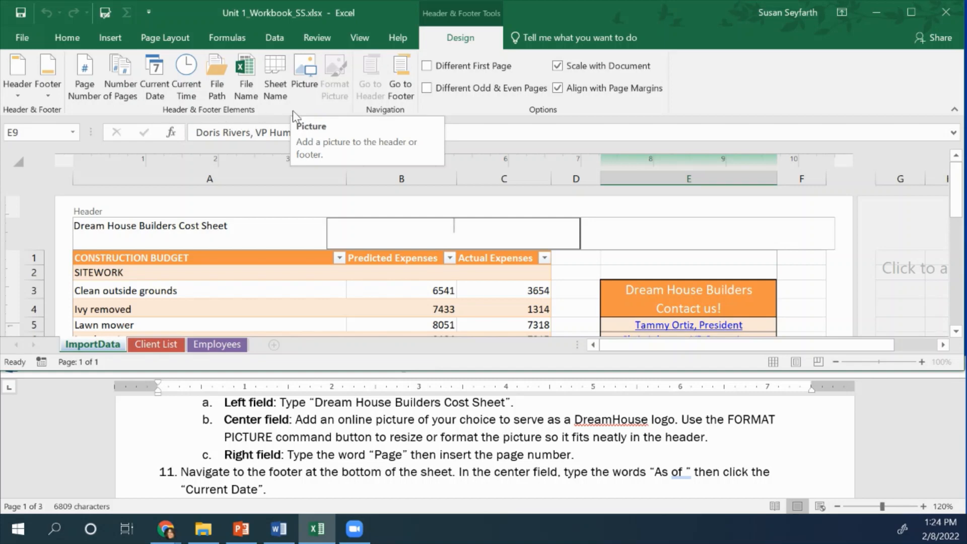
pyautogui.click(305, 76)
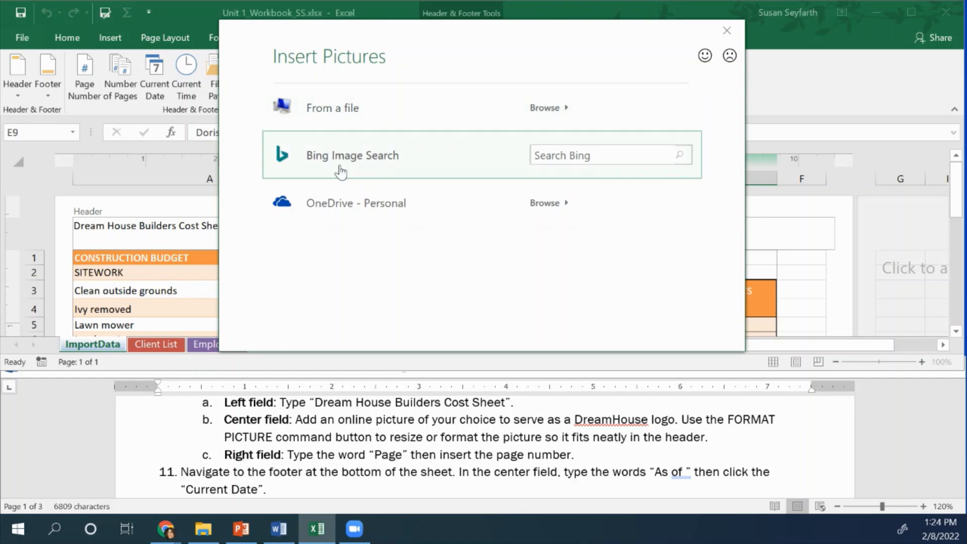
pyautogui.click(544, 154)
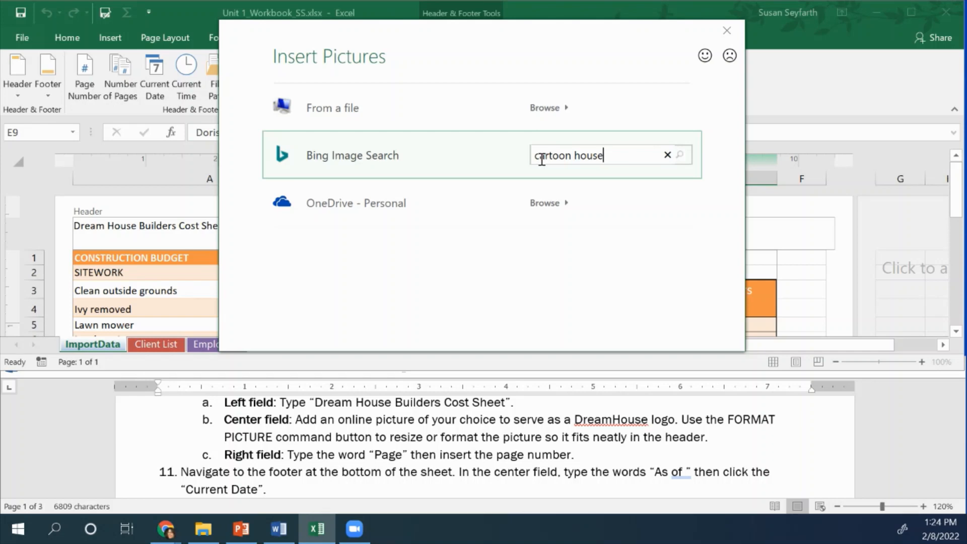
pyautogui.press('Return')
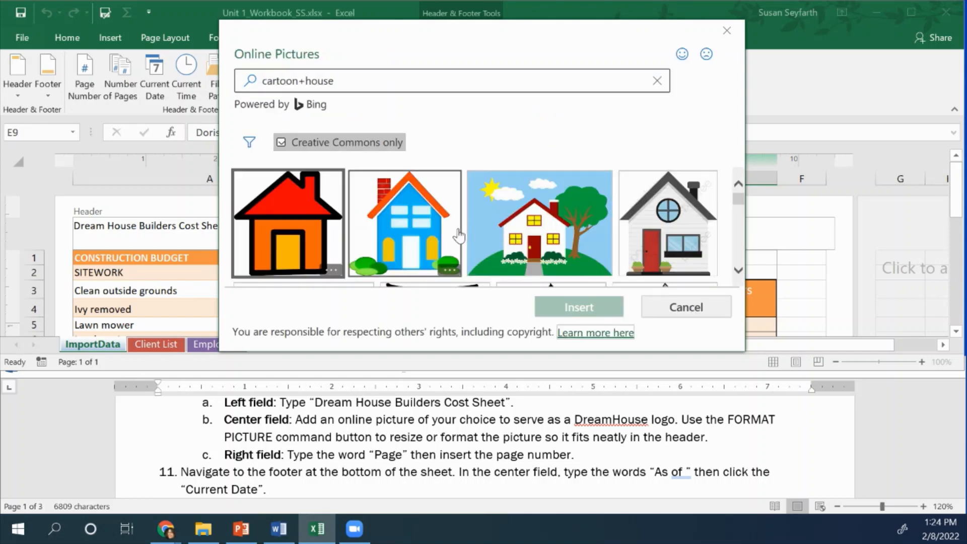
# Insert the blue cartoon house picture from the Bing results into the center header section
pyautogui.scroll(-3, 456, 232)
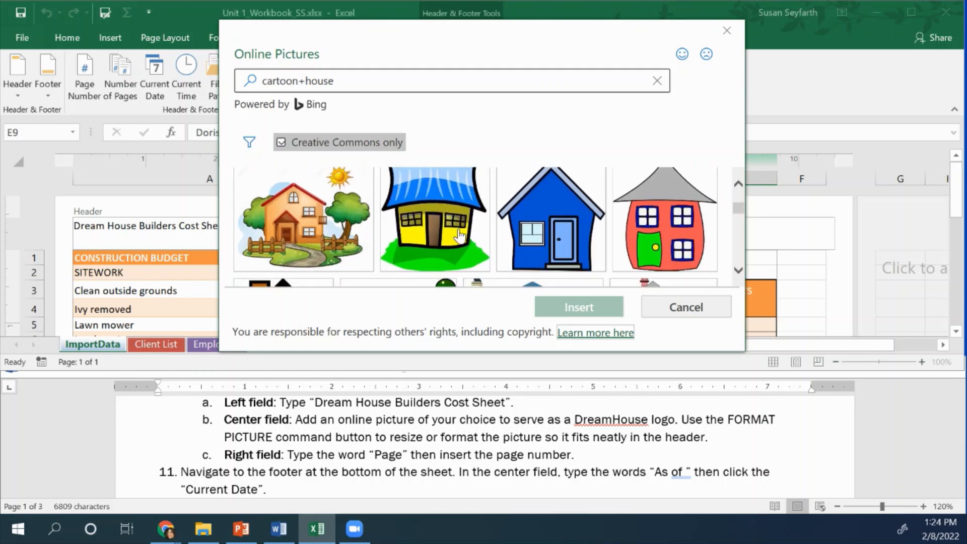
pyautogui.scroll(-1, 459, 235)
pyautogui.click(574, 232)
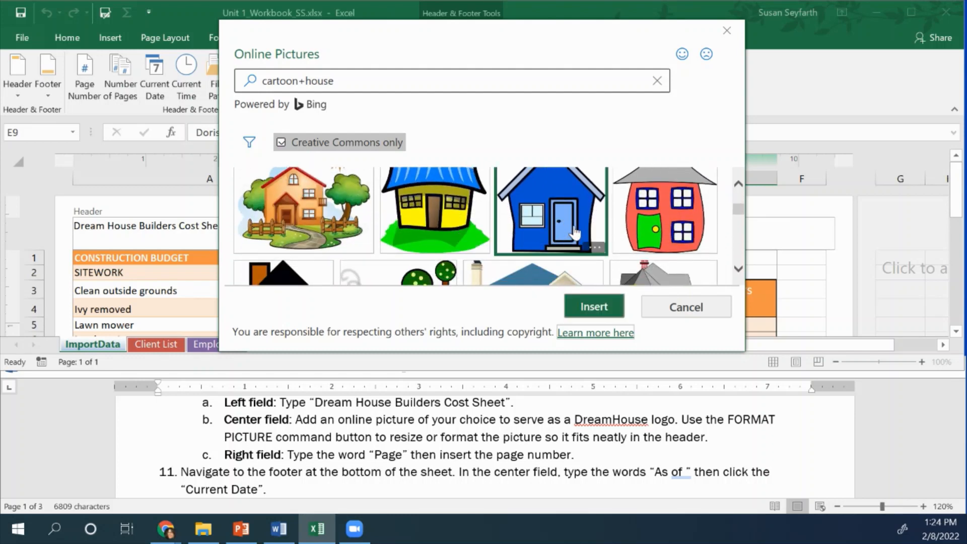
pyautogui.click(594, 308)
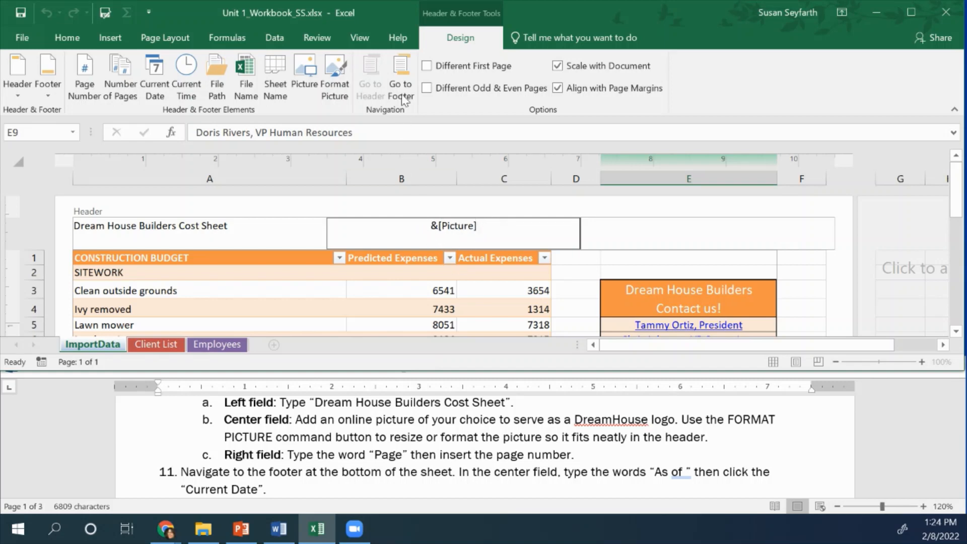
# Resize the header picture to a height of 0.4 inches with its aspect ratio locked
pyautogui.click(336, 79)
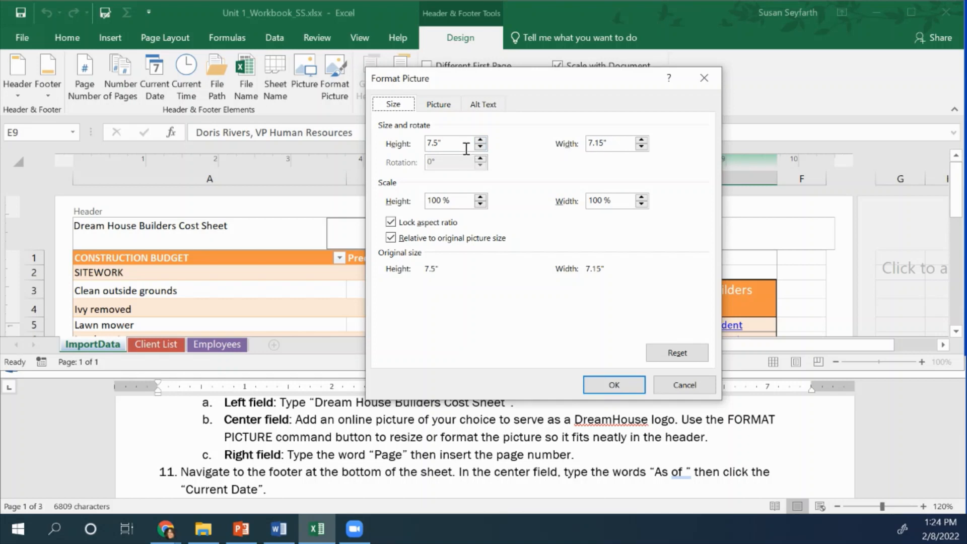
pyautogui.moveTo(462, 145); pyautogui.dragTo(414, 149)
pyautogui.write('.4')
pyautogui.press('Tab')
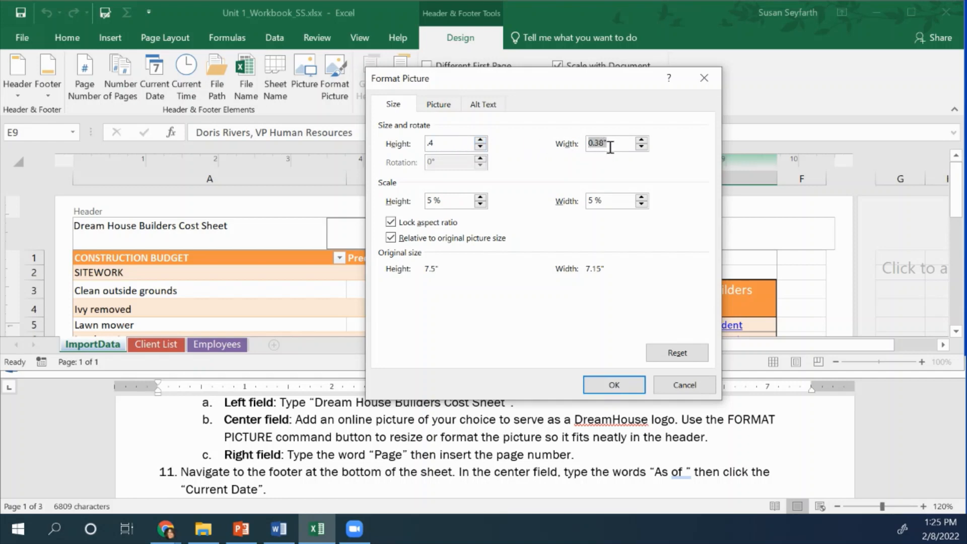
pyautogui.click(613, 385)
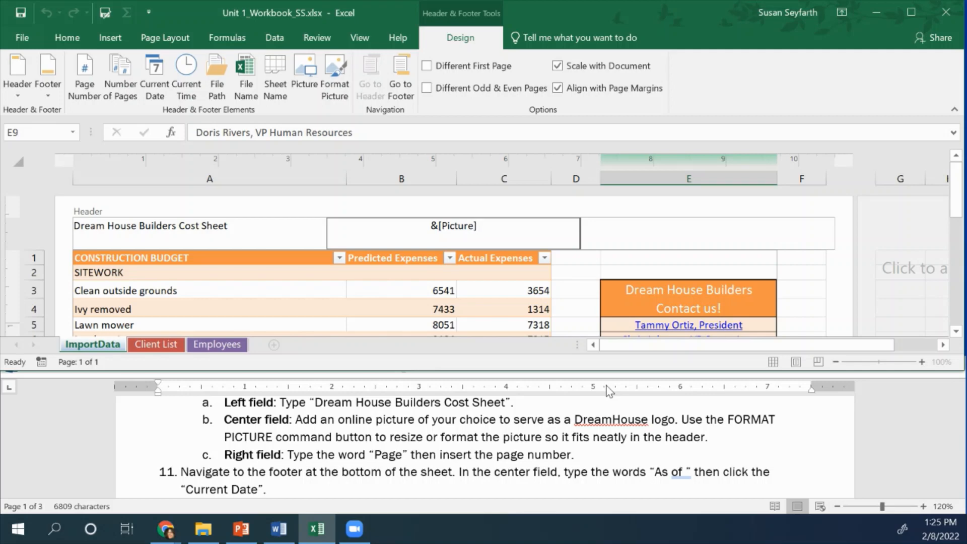
# Enter the word "Page" followed by the page number element in the right header section
pyautogui.press('Tab')
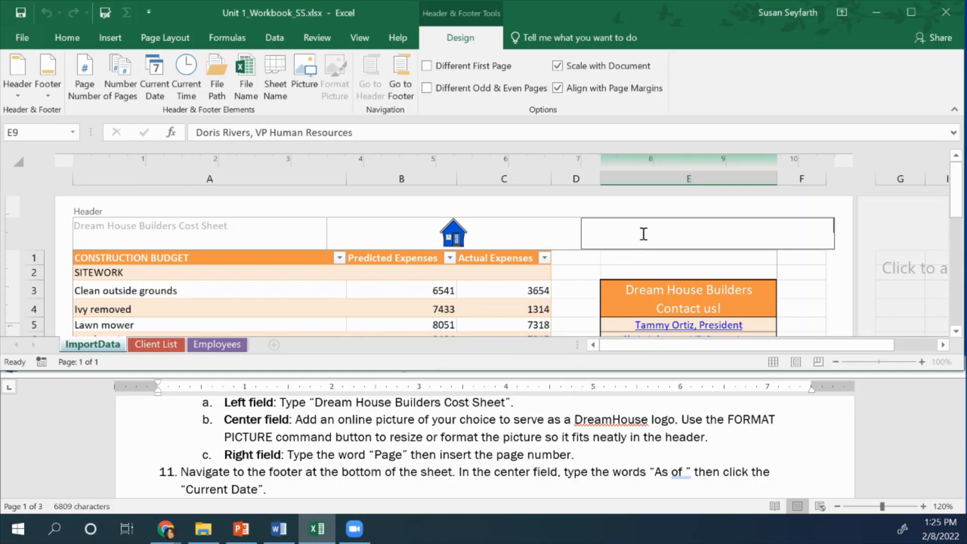
pyautogui.write('Page')
pyautogui.click(84, 92)
# Read instructions 11 to 13 in the Word document and go to the footer of the ImportData sheet
pyautogui.click(921, 472)
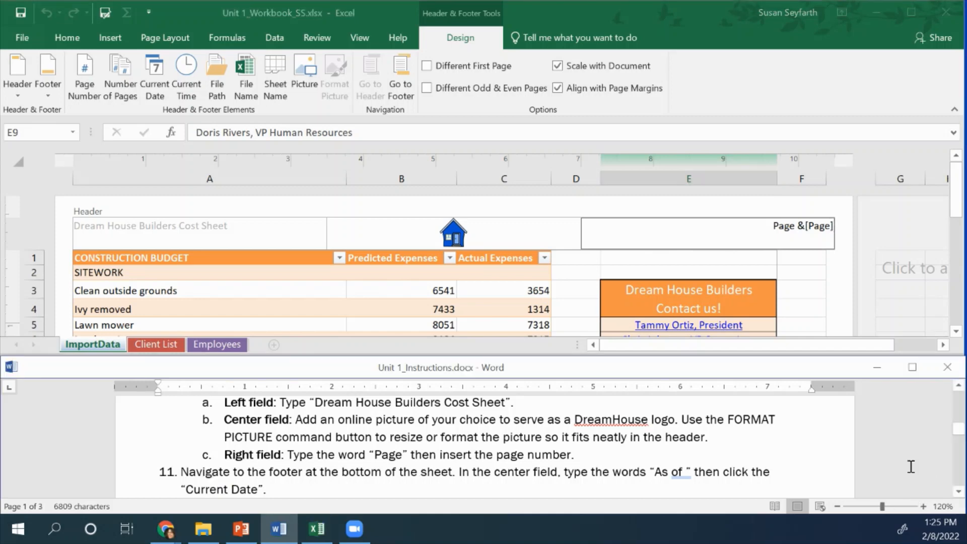
pyautogui.click(959, 493)
pyautogui.click(959, 493)
pyautogui.click(958, 493)
pyautogui.click(959, 492)
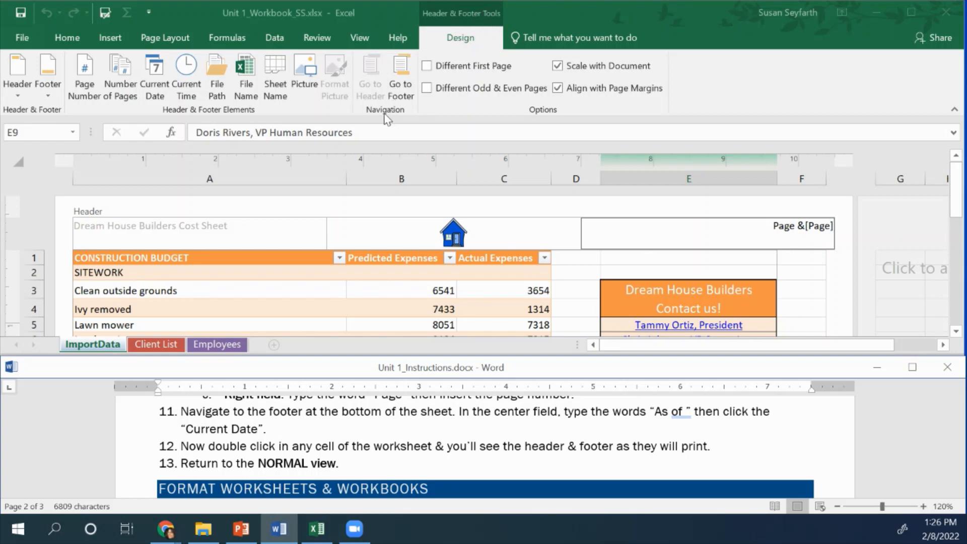
pyautogui.click(403, 76)
pyautogui.click(404, 76)
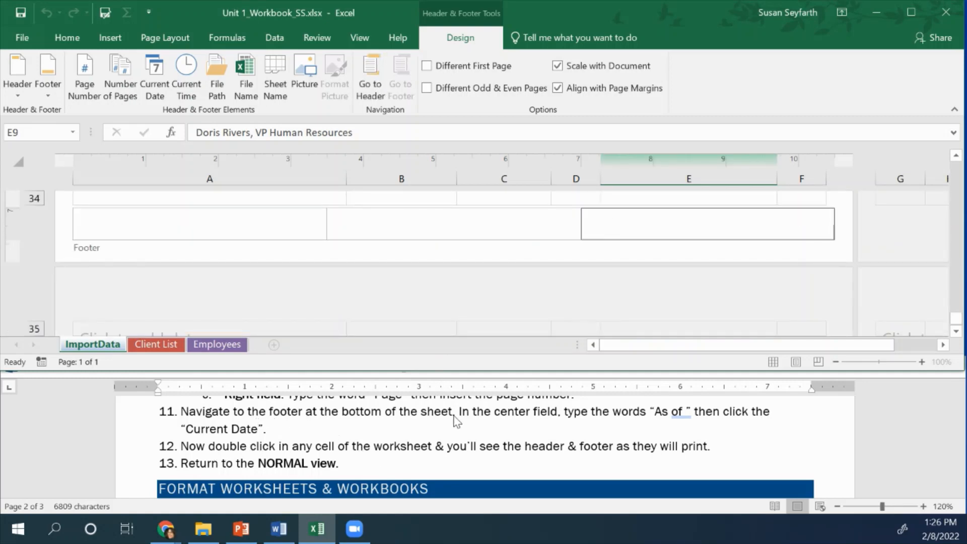
# Enter "As of" followed by the current date element in the center footer section and leave the footer
pyautogui.click(444, 229)
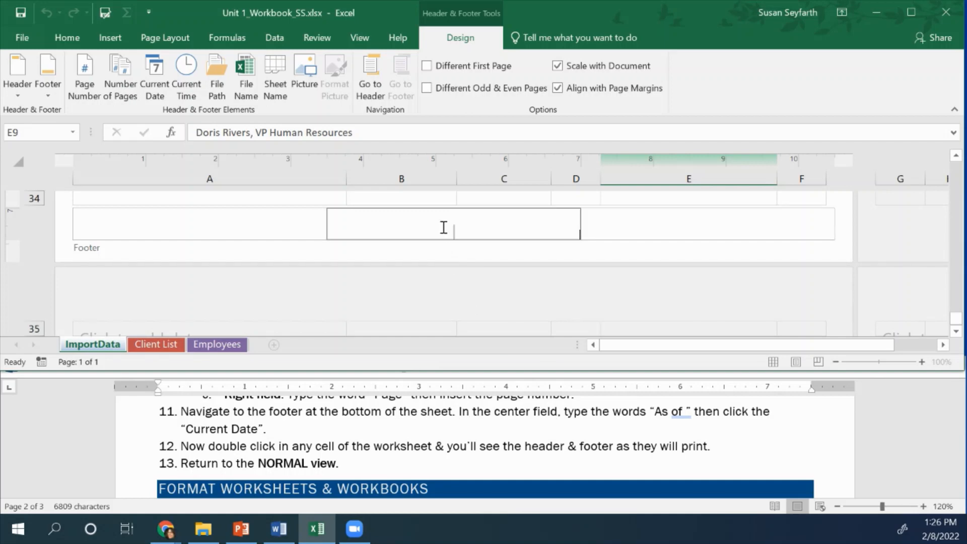
pyautogui.write('As o')
pyautogui.press('BackSpace')
pyautogui.press('BackSpace')
pyautogui.write('of')
pyautogui.click(161, 94)
pyautogui.click(479, 261)
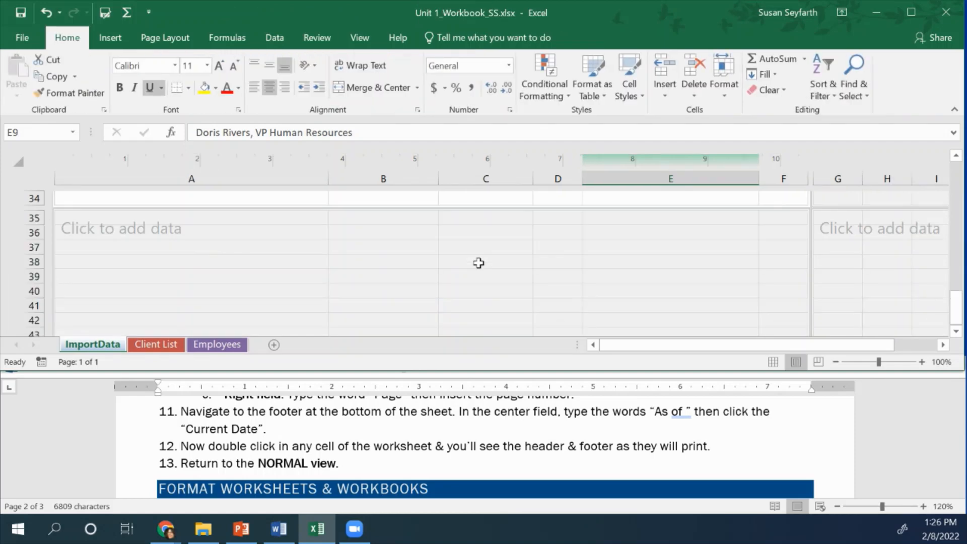
# Show the white space between pages again and review the sheet's header and footer as they will print
pyautogui.scroll(11, 479, 264)
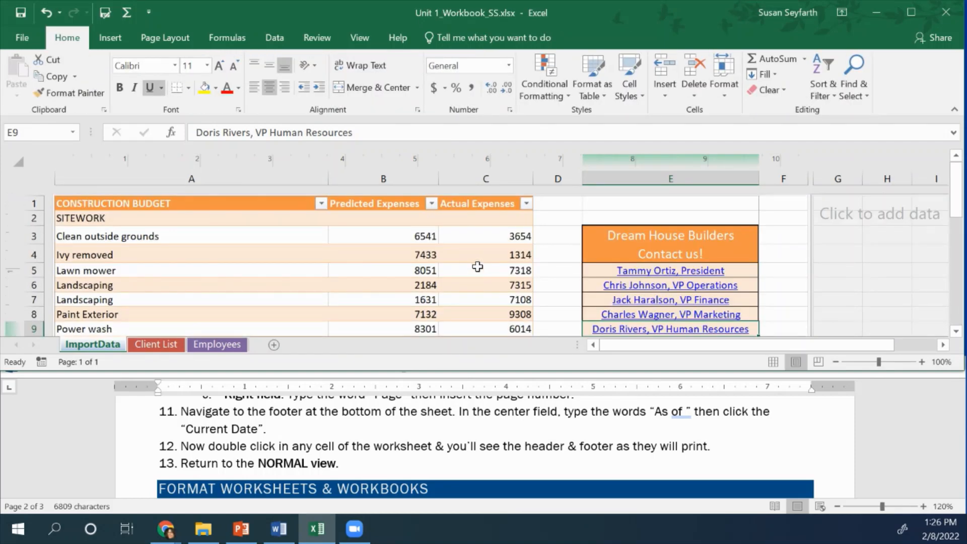
pyautogui.doubleClick(481, 193)
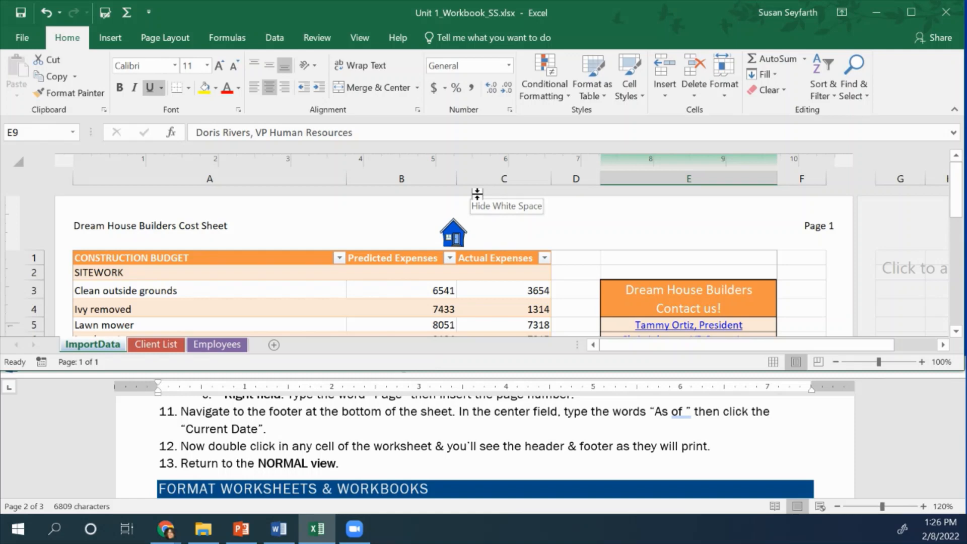
pyautogui.doubleClick(477, 193)
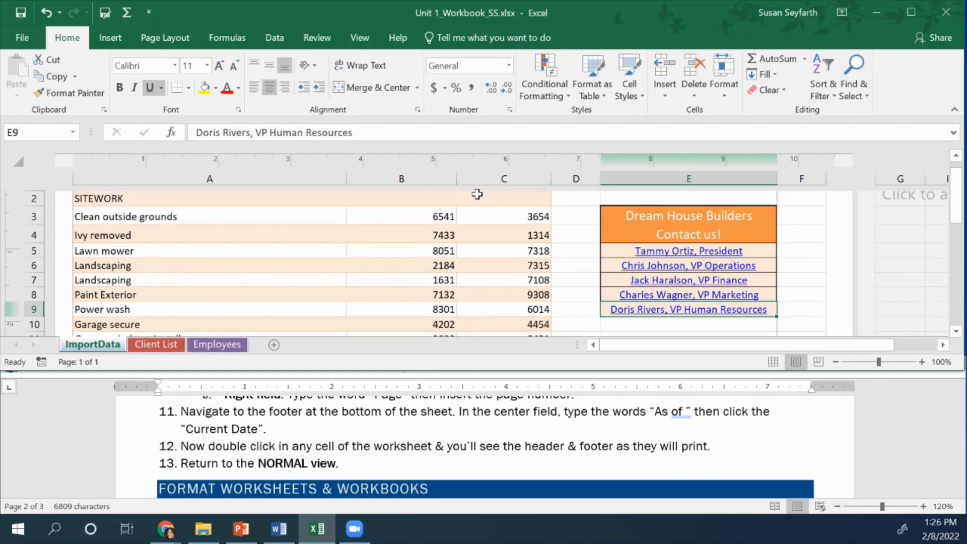
pyautogui.doubleClick(477, 195)
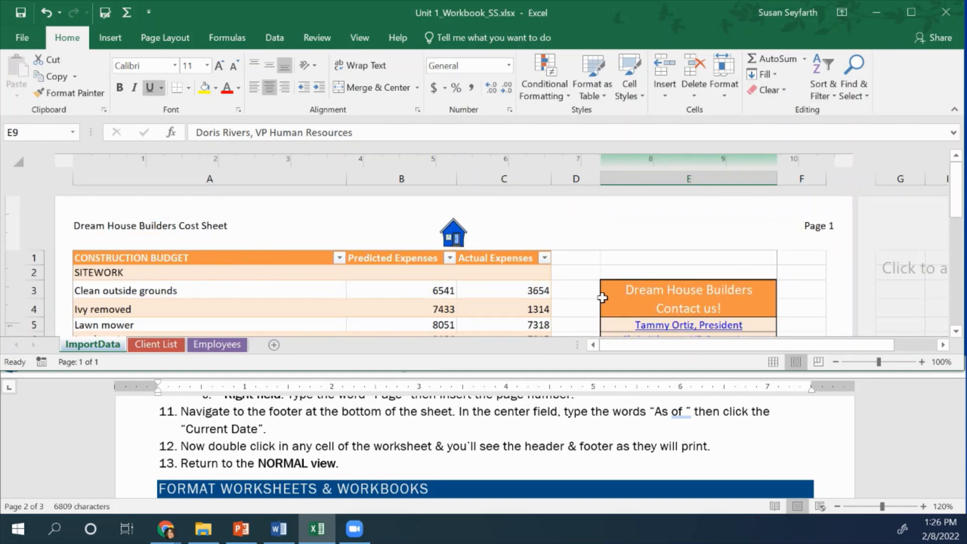
pyautogui.scroll(-7, 573, 279)
pyautogui.scroll(-3, 573, 278)
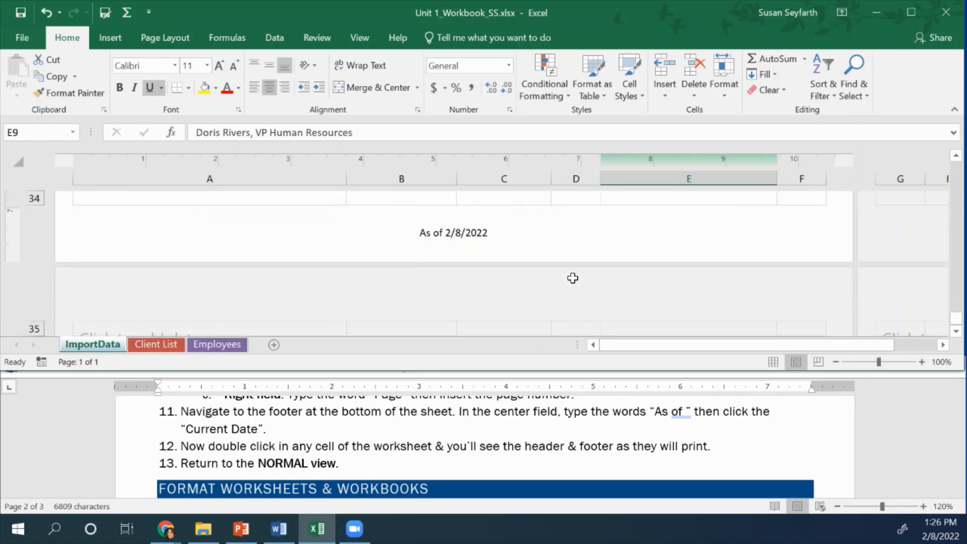
pyautogui.scroll(10, 573, 278)
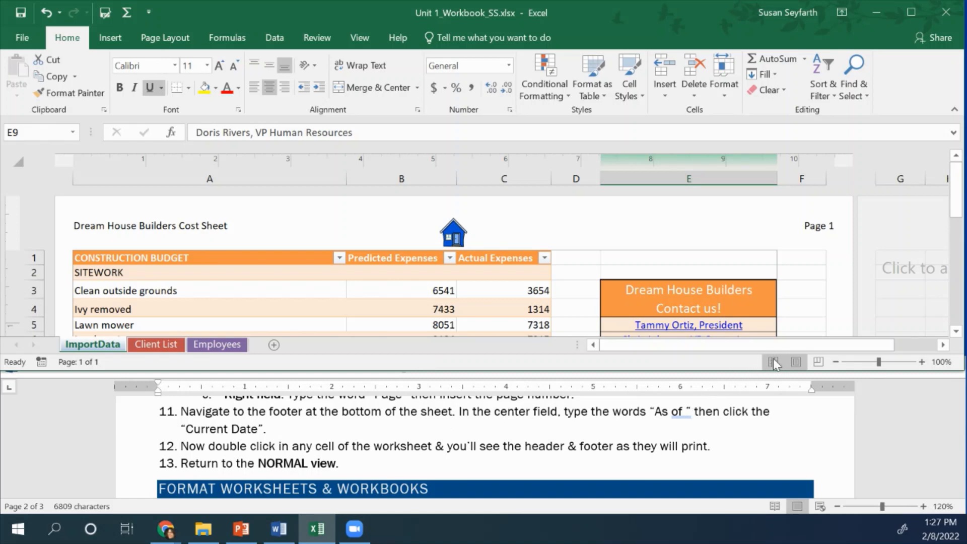
# Return the ImportData sheet to Normal view and bring up the Format Worksheets & Workbooks instructions
pyautogui.click(365, 41)
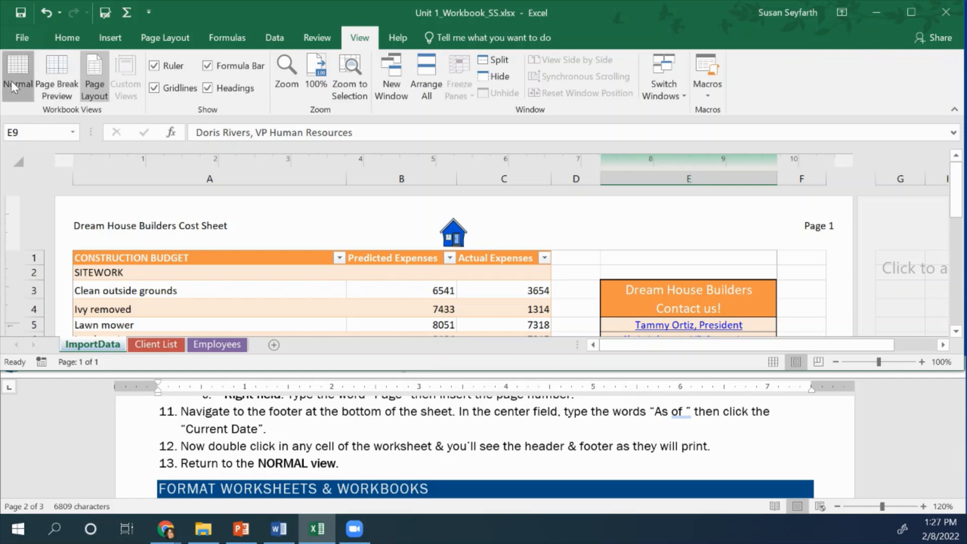
pyautogui.click(11, 80)
pyautogui.scroll(-1, 332, 448)
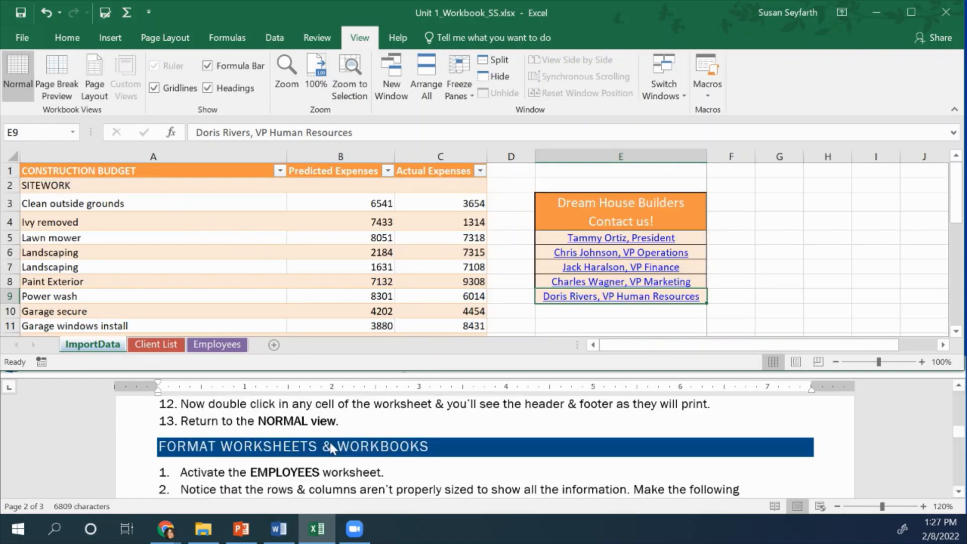